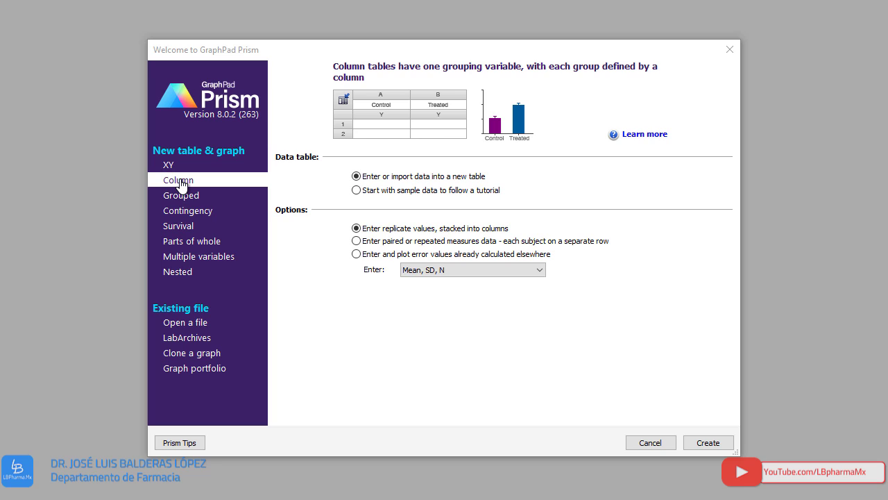
# Create a new Column data table for entering replicate values stacked into columns.
pyautogui.click(180, 182)
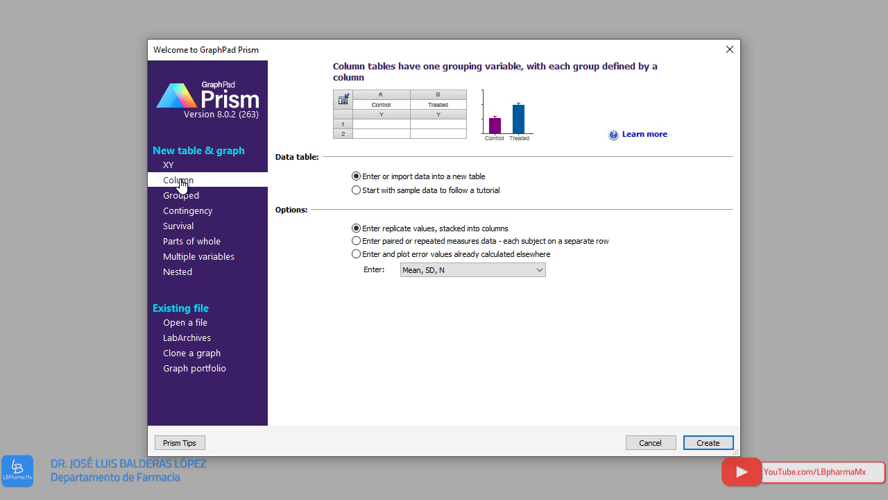
pyautogui.click(709, 443)
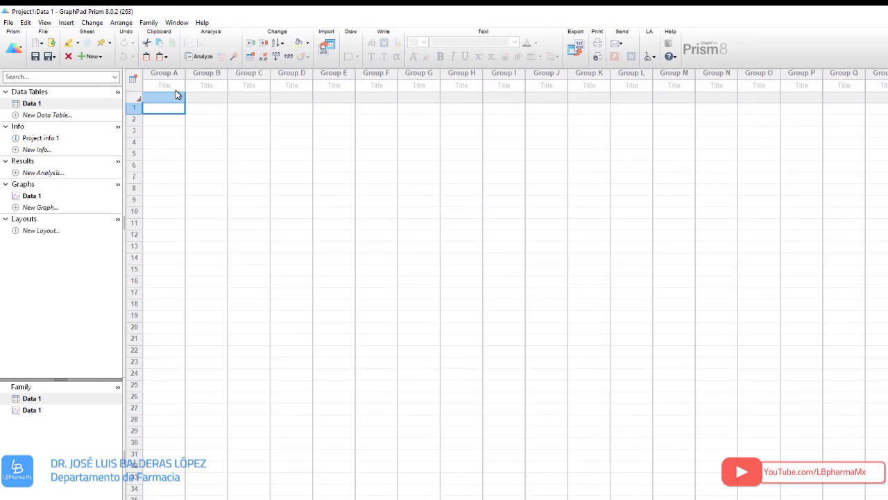
# Title the first four group columns BALANCEADA, GRASA, PROTEINAS and AZUCARES.
pyautogui.click(231, 103)
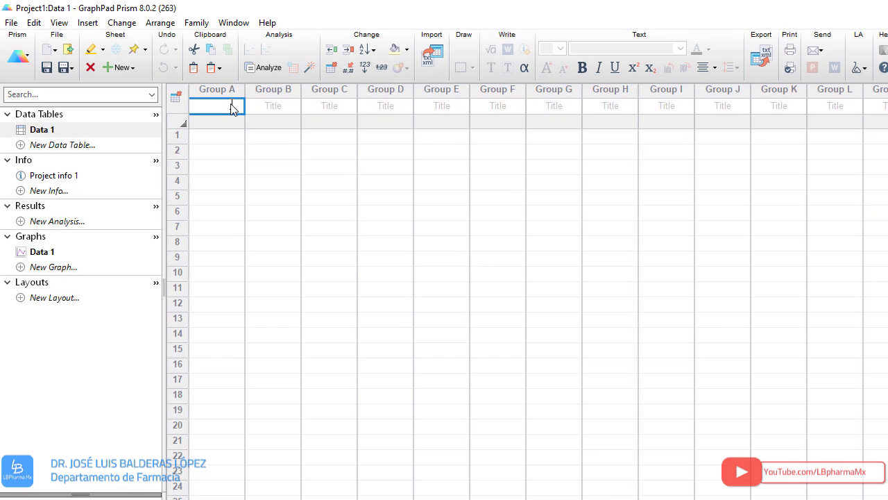
pyautogui.write('BALA')
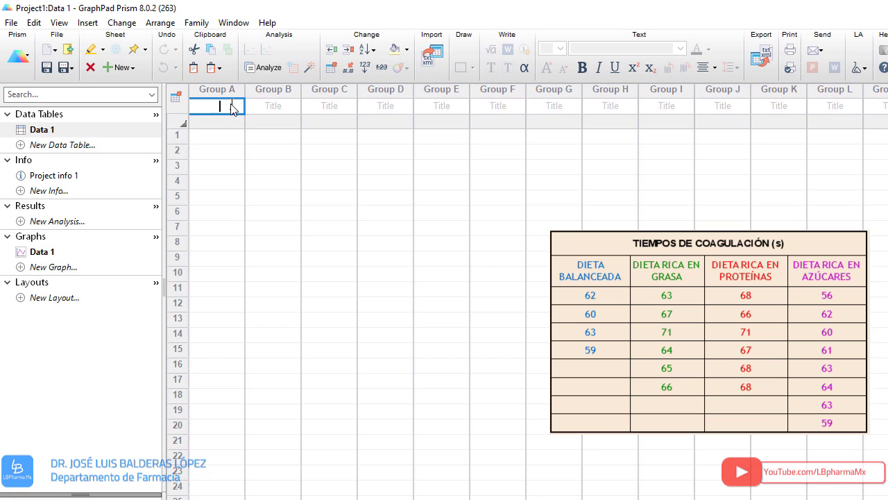
pyautogui.write('NC')
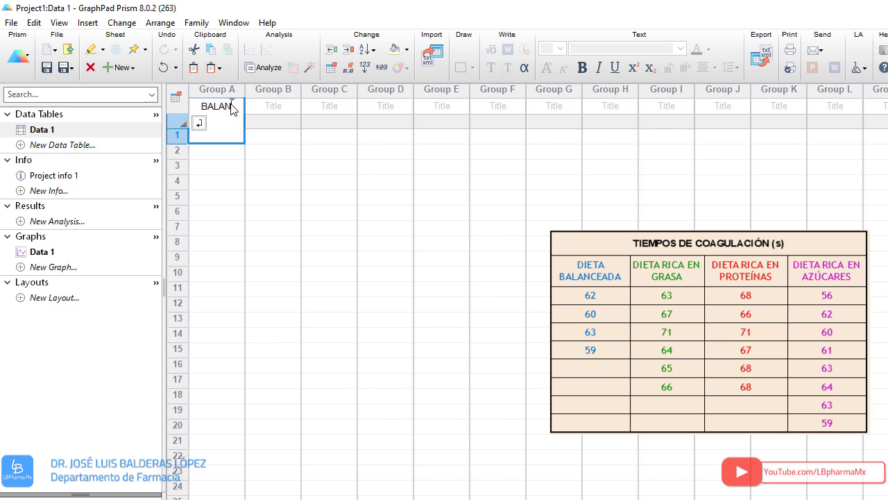
pyautogui.write('EADA')
pyautogui.click(292, 109)
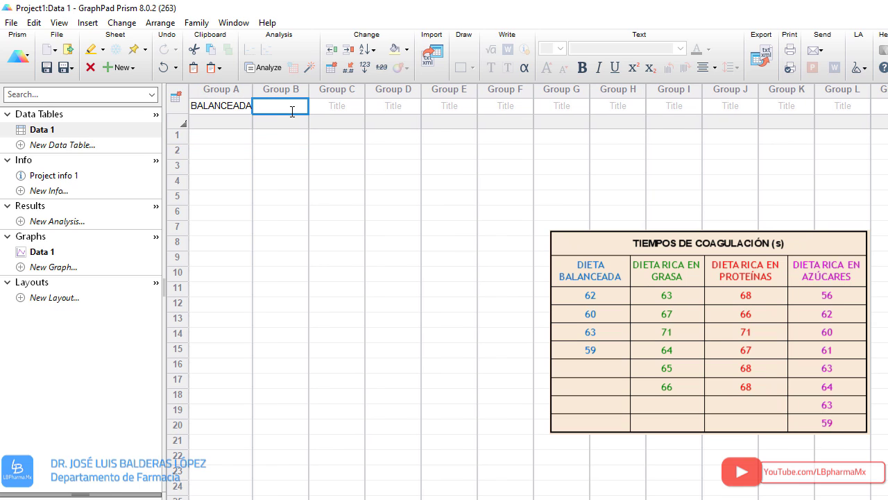
pyautogui.write('GRASA')
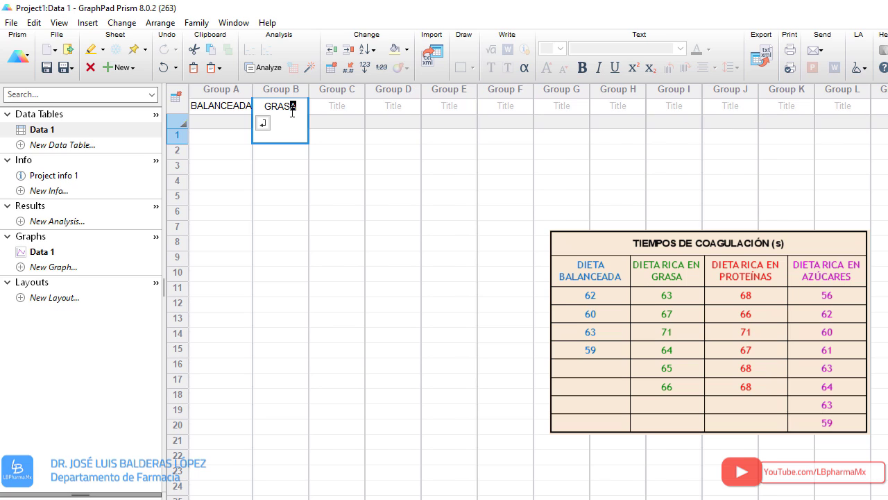
pyautogui.press('Tab')
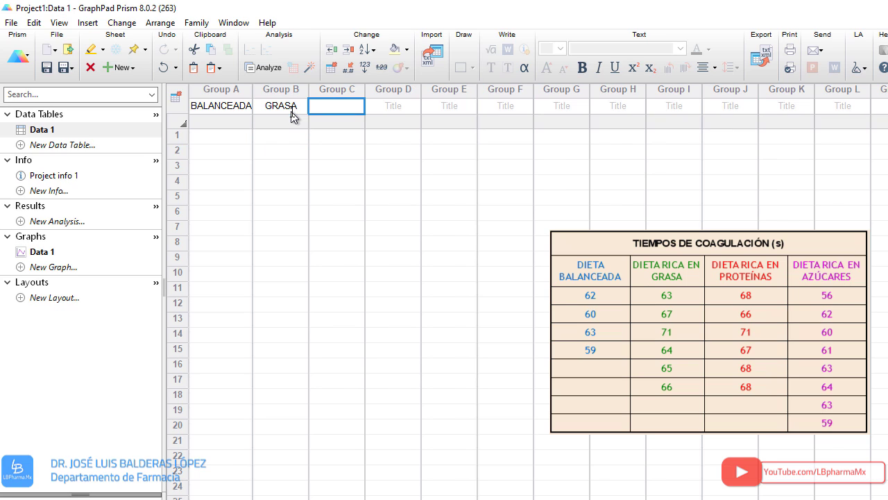
pyautogui.write('PROTEINAS')
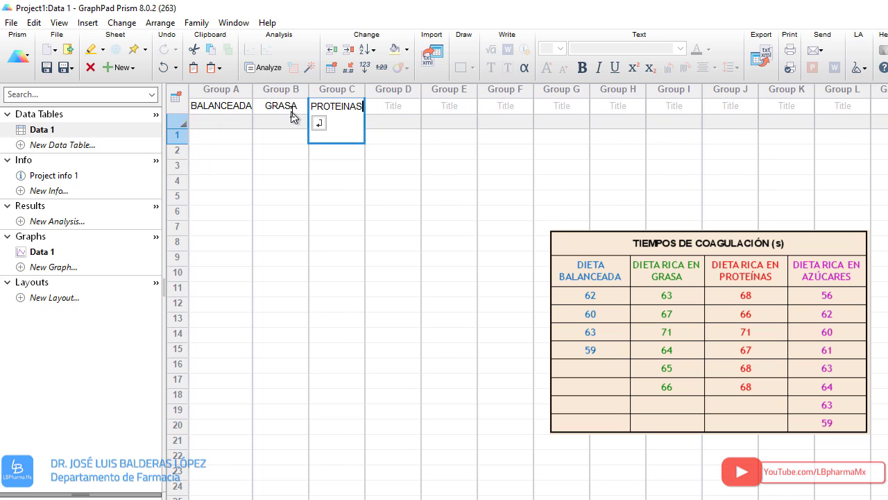
pyautogui.press('Tab')
pyautogui.write('AZU')
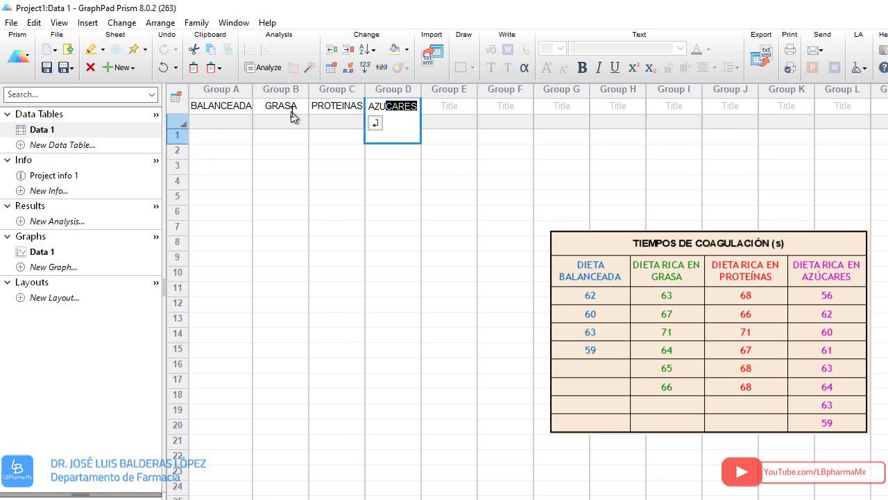
pyautogui.write('CARES')
pyautogui.press('Return')
# Paste the copied coagulation times for the four diets into the table, starting at row 1 of the BALANCEADA column.
pyautogui.click(233, 138)
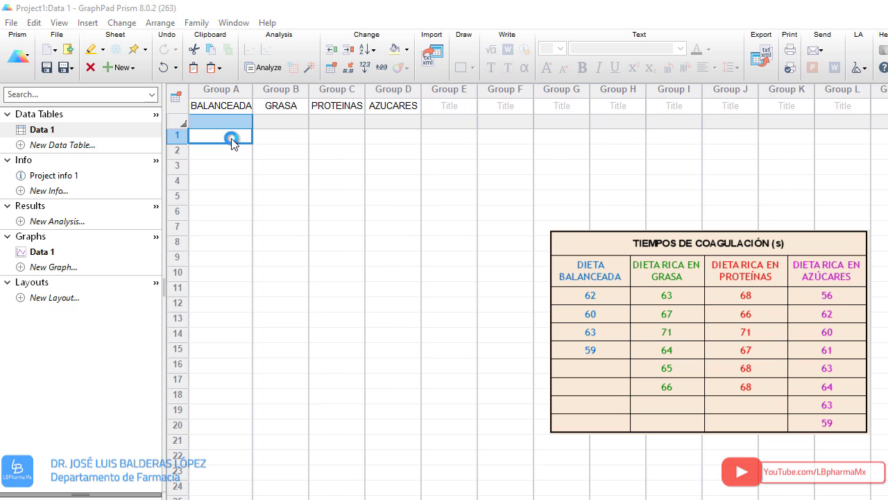
pyautogui.hotkey('ctrl', 'v')
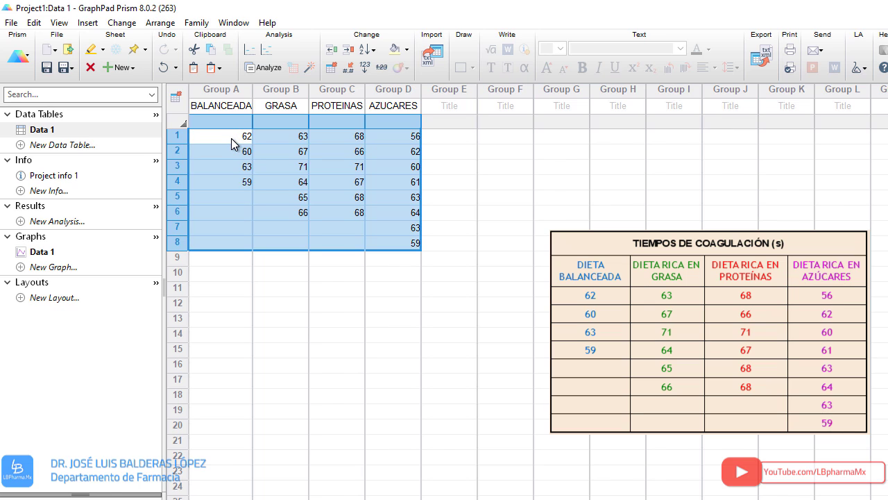
pyautogui.click(435, 244)
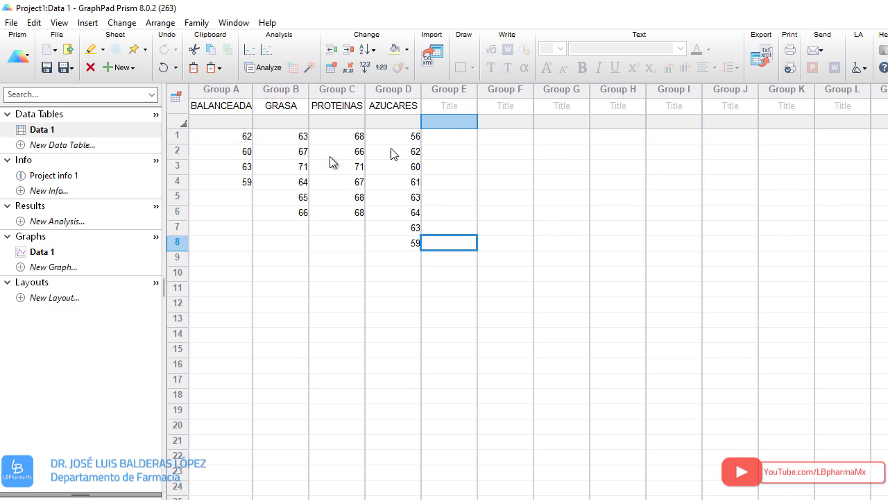
# Start a One-way ANOVA column analysis on the BALANCEADA, GRASA, PROTEINAS and AZUCARES data sets.
pyautogui.click(272, 70)
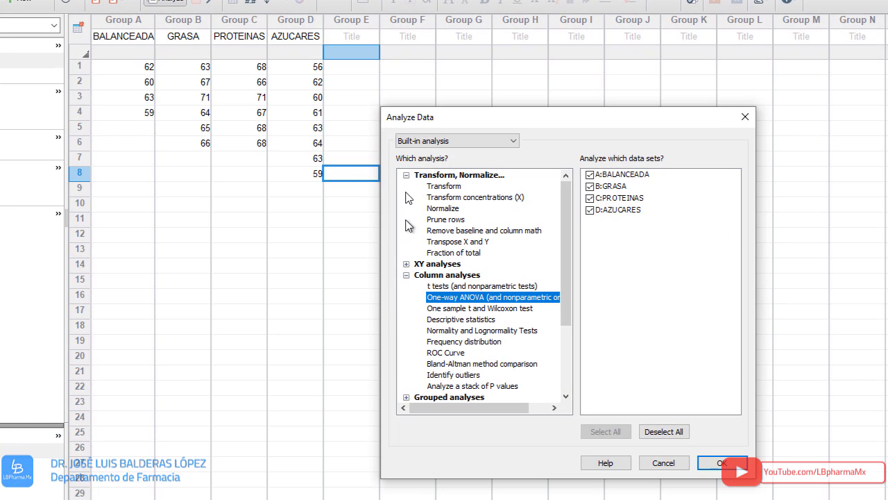
pyautogui.click(407, 176)
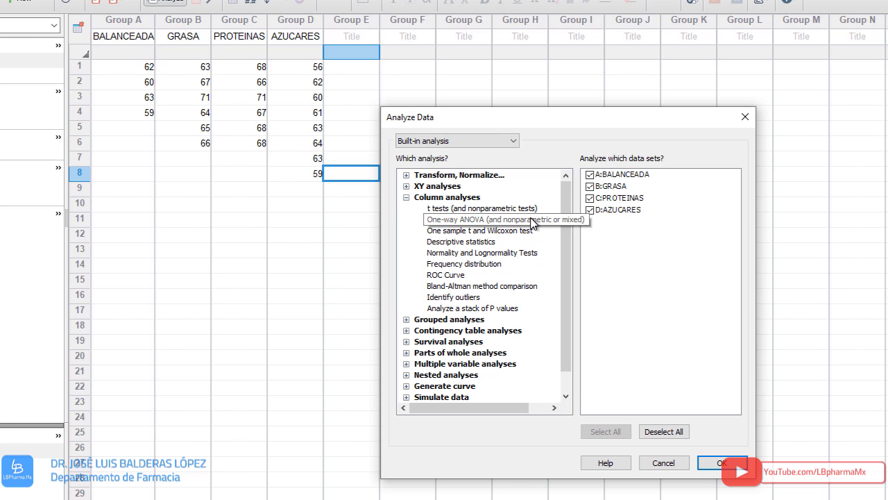
pyautogui.click(722, 463)
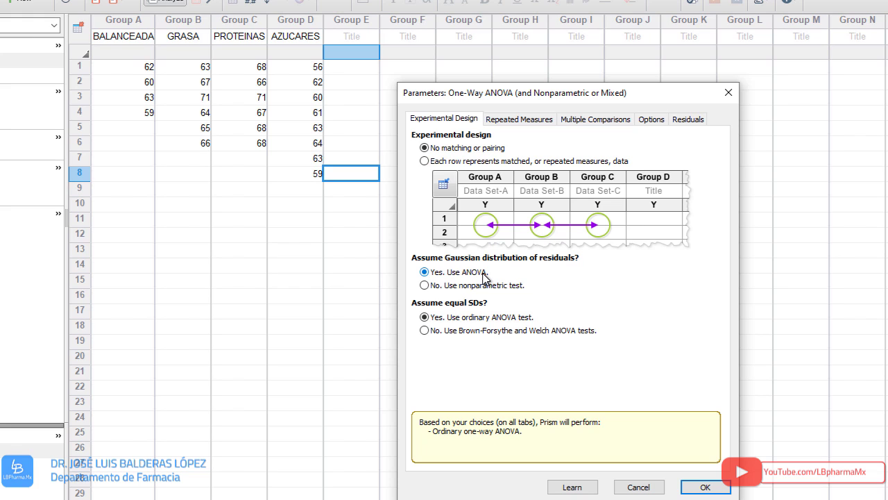
# Try the nonparametric and the Brown-Forsythe and Welch options, returning to ordinary ANOVA with Gaussian residuals and equal SDs.
pyautogui.click(425, 286)
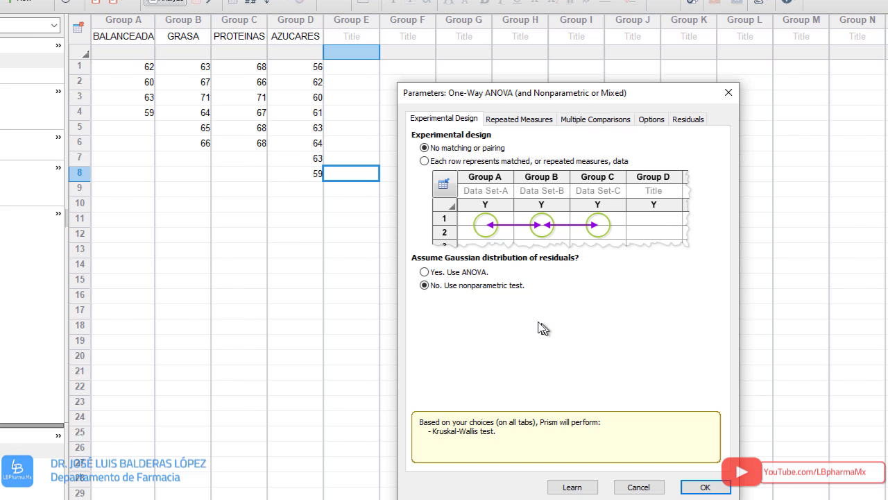
pyautogui.click(425, 272)
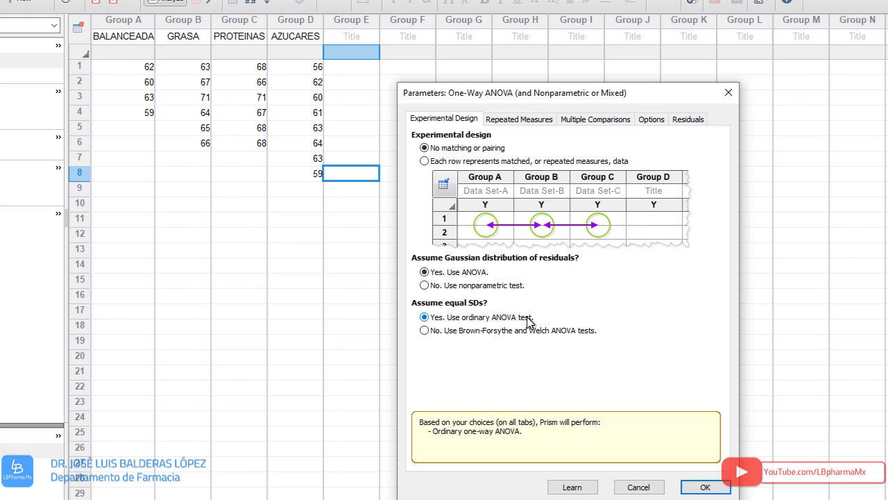
pyautogui.click(425, 331)
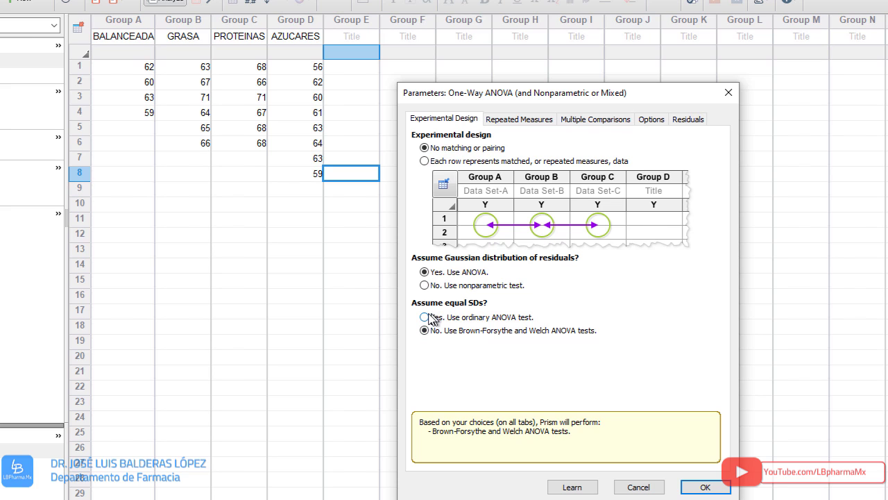
pyautogui.click(424, 317)
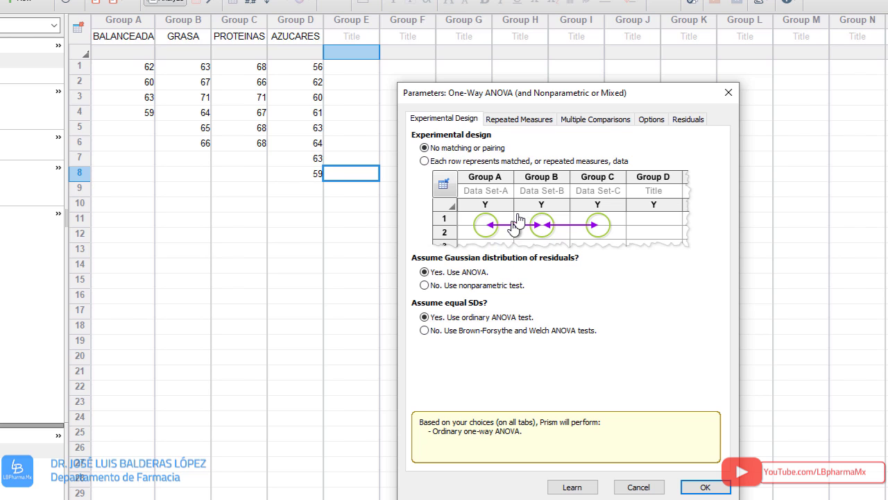
# Look over the repeated measures settings and try the followup comparison of each column with the control column BALANCEADA.
pyautogui.click(531, 121)
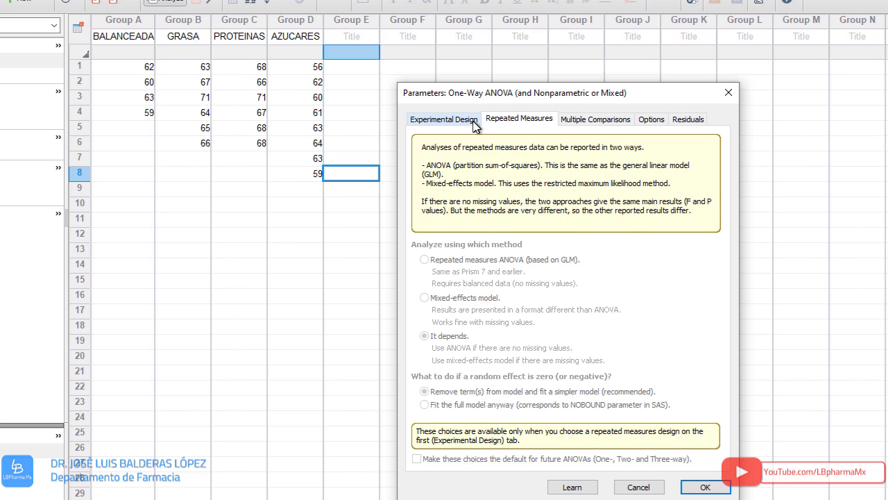
pyautogui.click(602, 121)
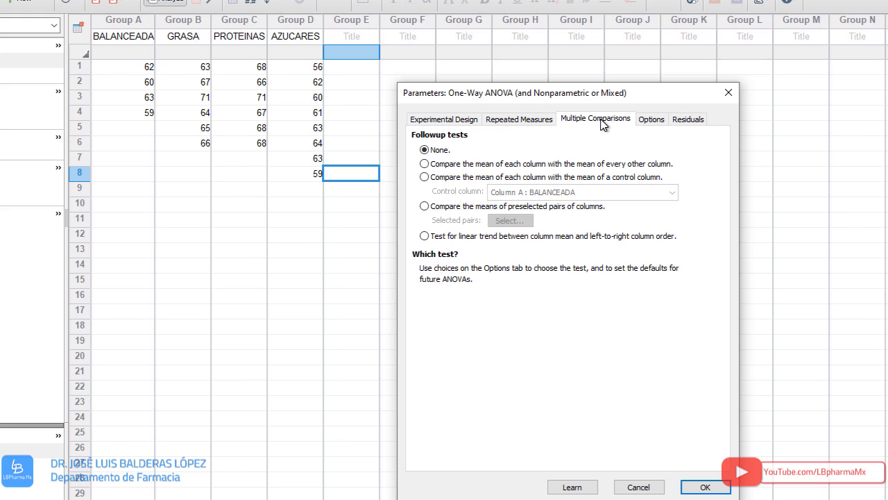
pyautogui.click(424, 164)
pyautogui.click(424, 177)
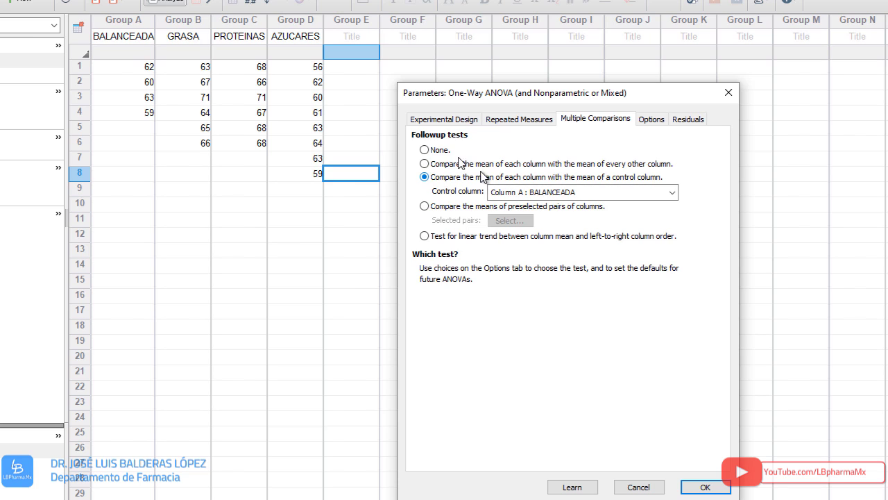
pyautogui.click(425, 164)
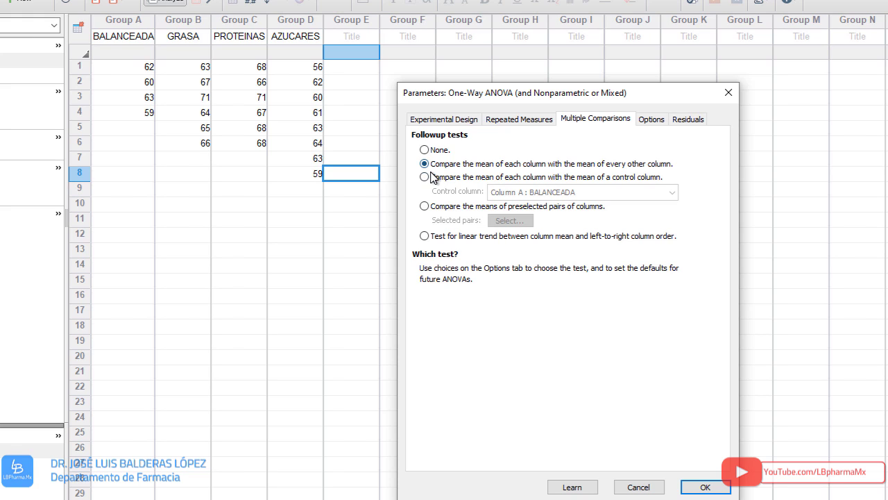
pyautogui.click(424, 177)
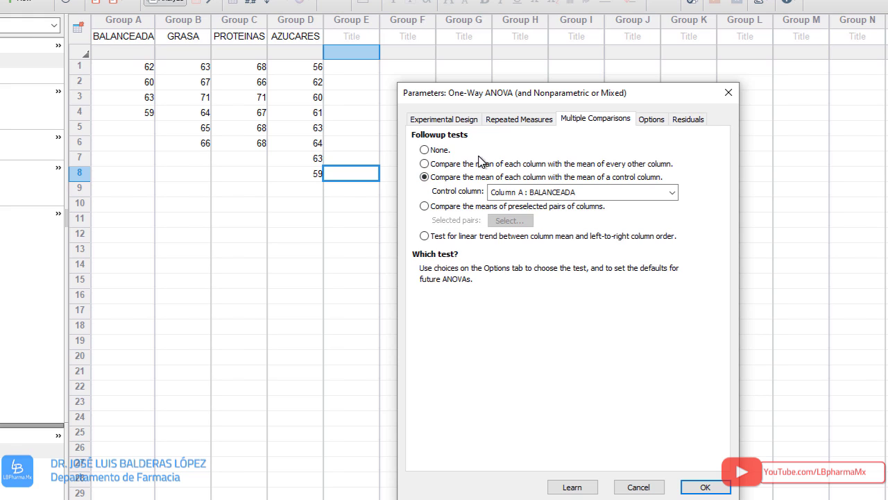
pyautogui.click(534, 194)
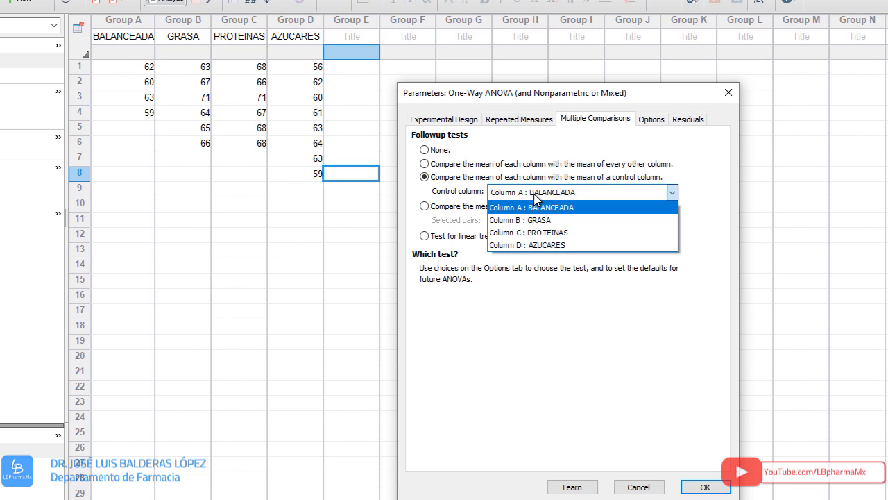
pyautogui.click(559, 279)
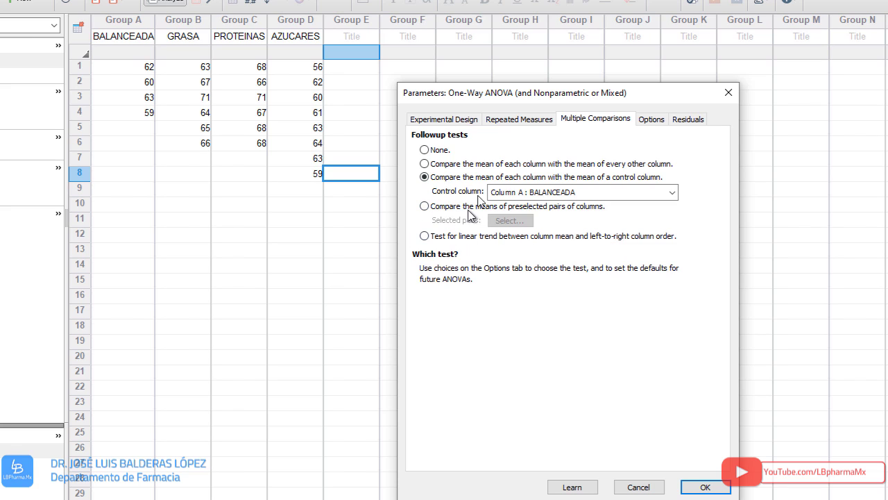
# Set the followup tests to compare the mean of each column with the mean of every other column.
pyautogui.click(424, 149)
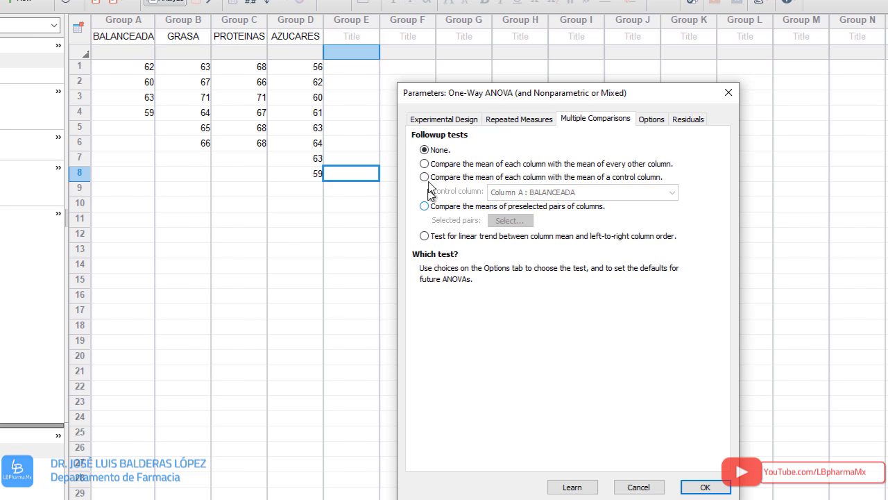
pyautogui.click(424, 163)
pyautogui.click(424, 177)
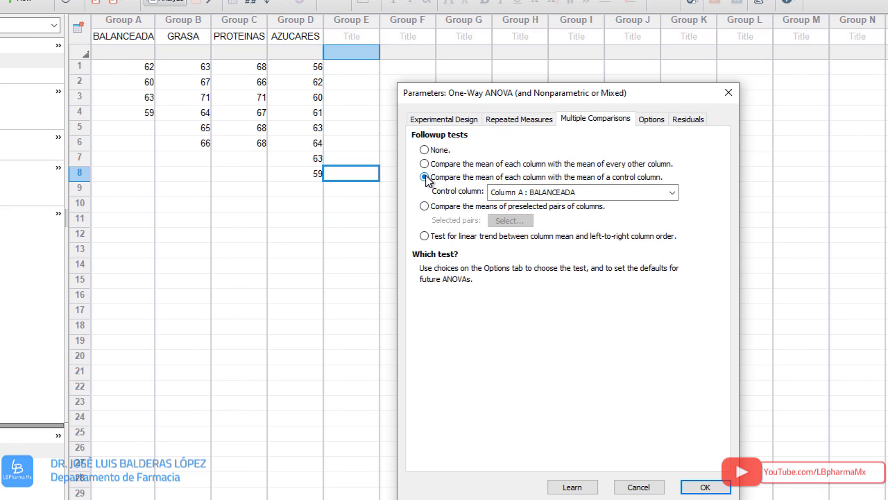
pyautogui.click(426, 163)
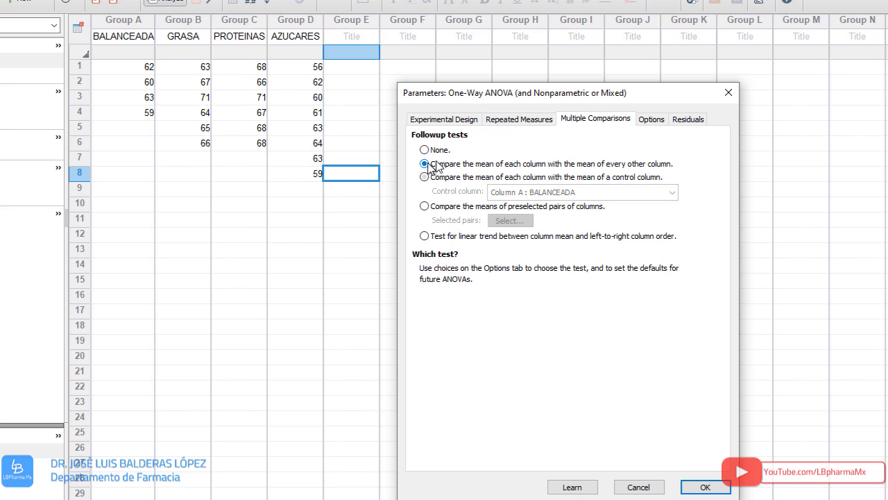
# Review the available multiple comparisons tests and choose Tukey (recommended) with correction by statistical hypothesis testing.
pyautogui.click(650, 120)
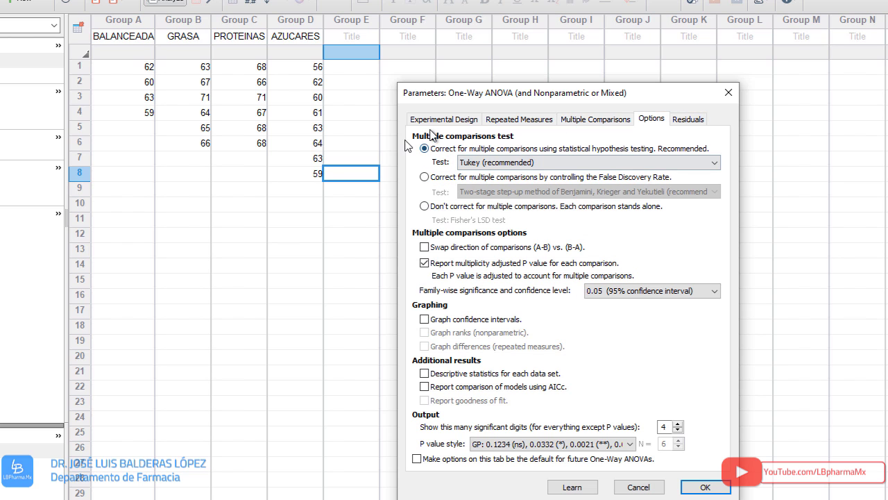
pyautogui.click(498, 164)
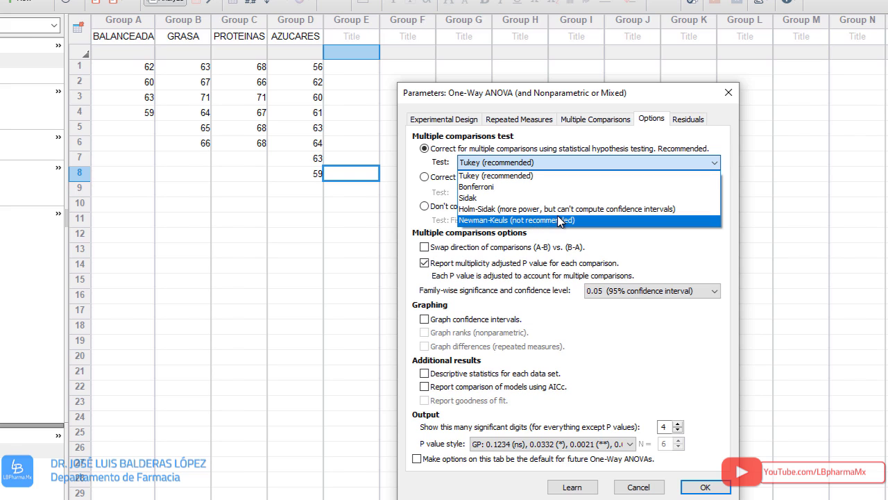
pyautogui.click(508, 176)
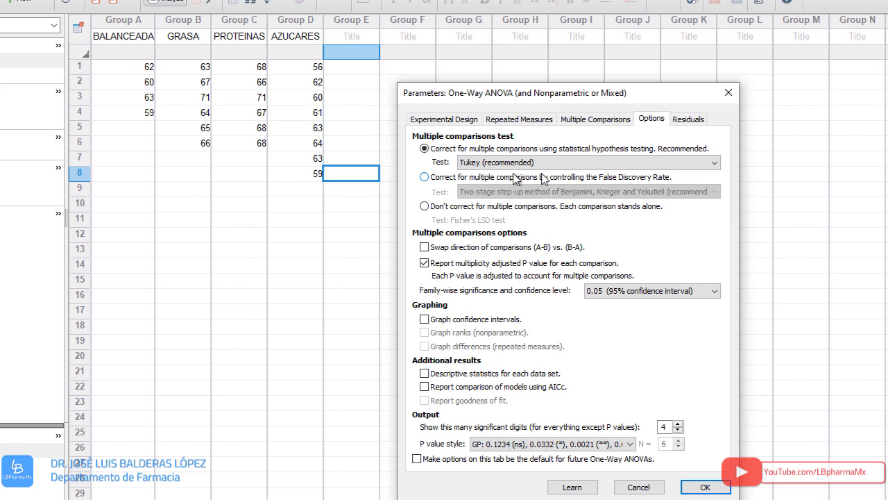
# Set the followup tests to compare each column with the control column BALANCEADA, and review the available comparison tests and residual diagnostics.
pyautogui.click(583, 119)
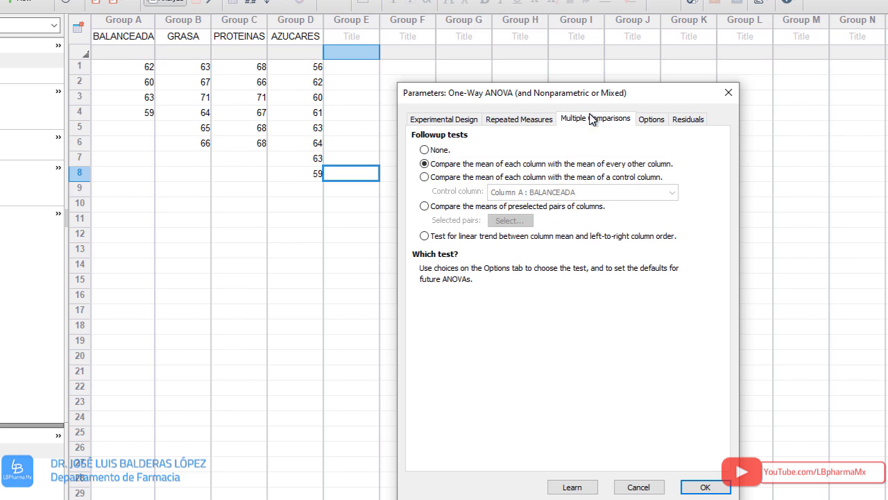
pyautogui.click(425, 178)
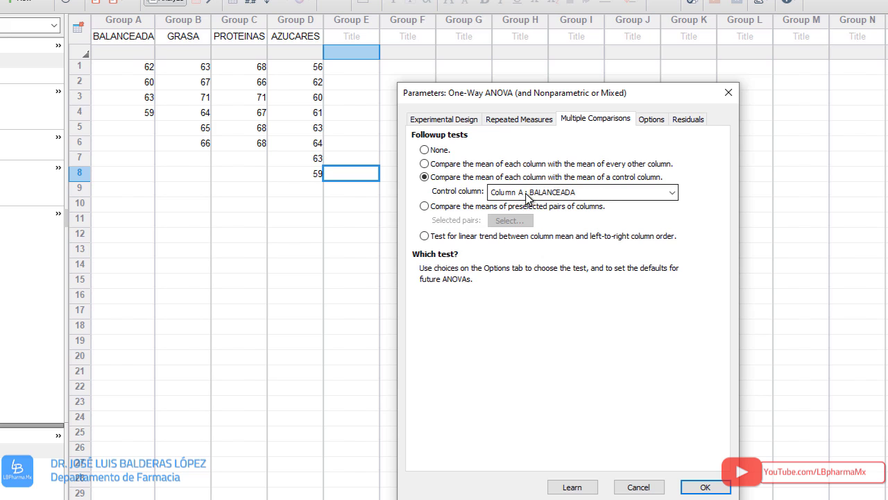
pyautogui.click(651, 119)
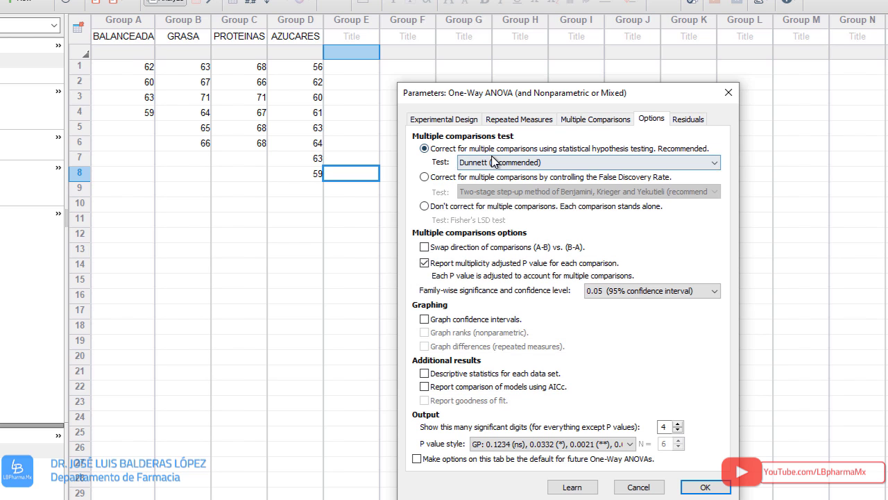
pyautogui.click(562, 165)
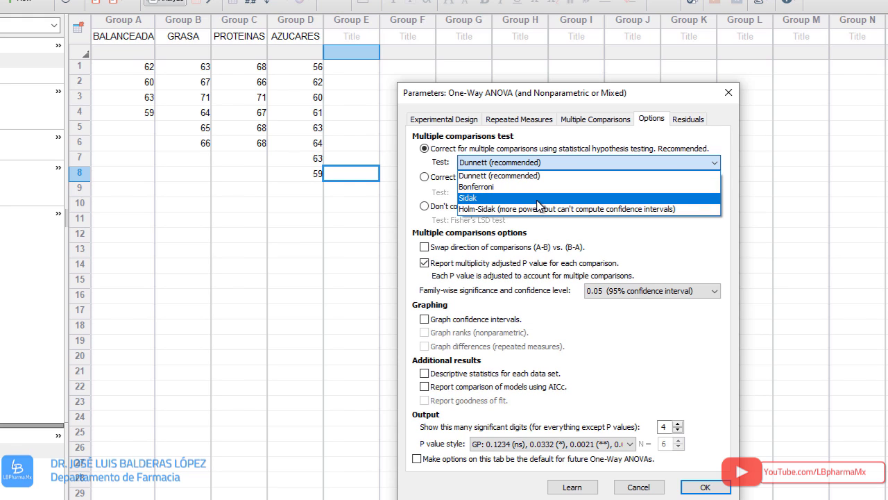
pyautogui.click(653, 108)
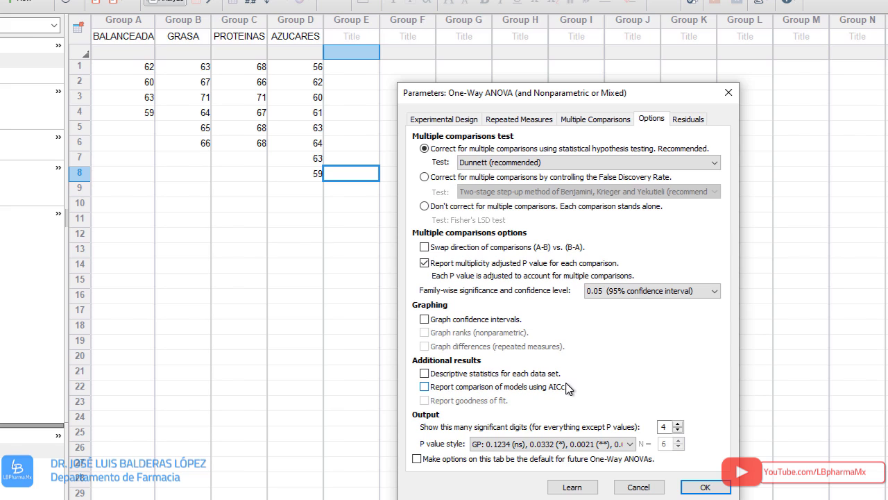
pyautogui.click(691, 120)
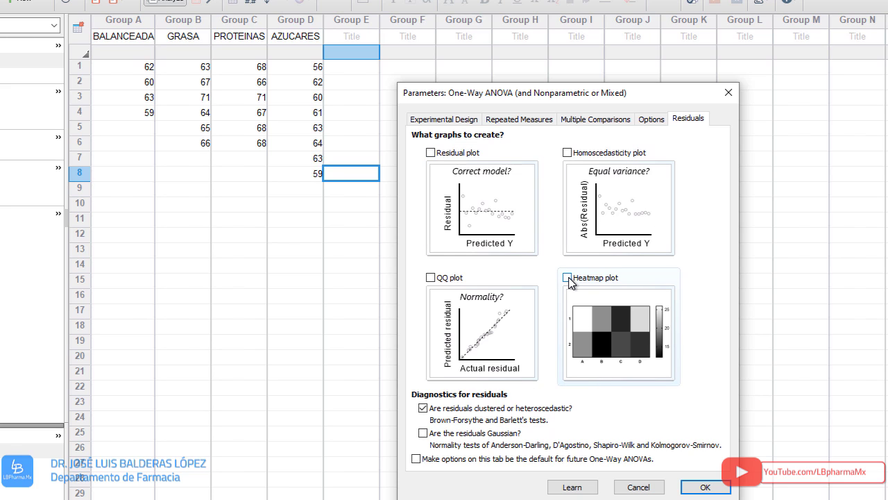
# Set the experimental design to matched or repeated measures data and try the nonparametric test, returning to ANOVA with Gaussian residuals.
pyautogui.click(458, 122)
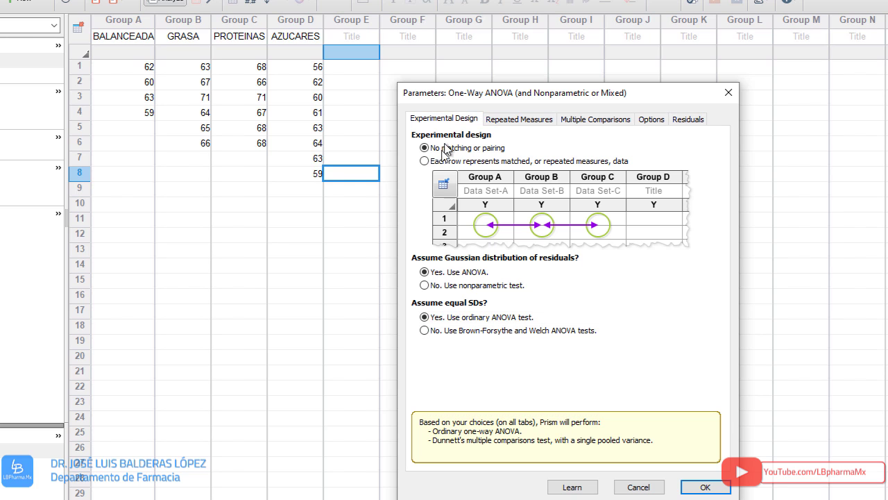
pyautogui.click(424, 161)
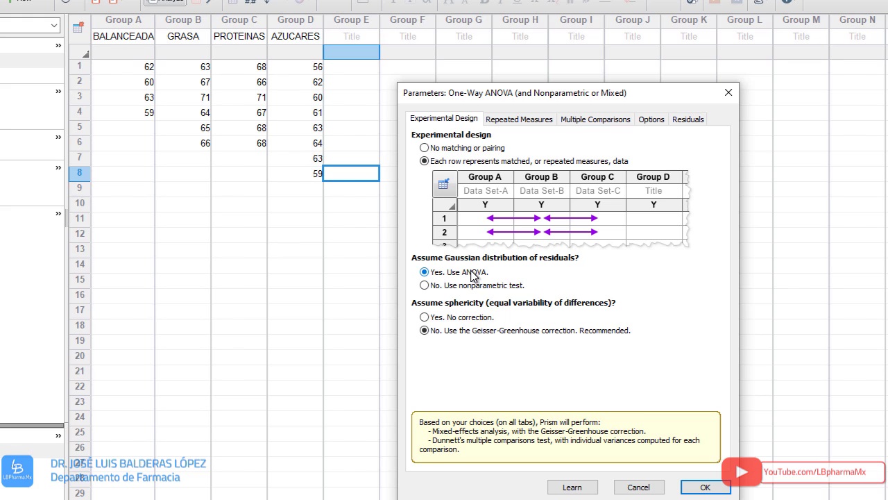
pyautogui.click(424, 286)
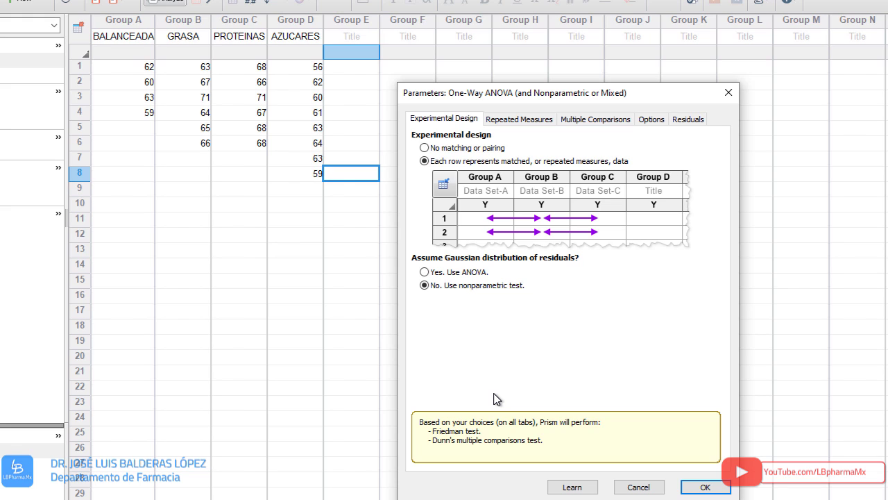
pyautogui.click(426, 273)
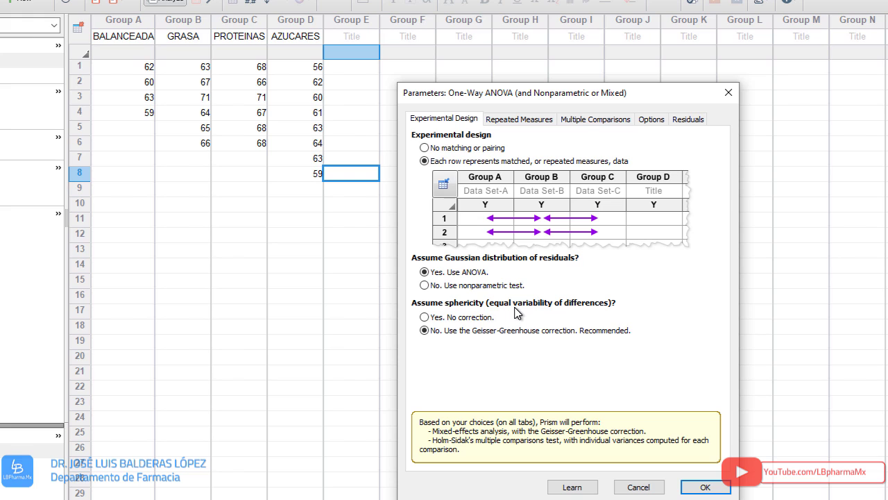
# Assume sphericity with no correction and choose repeated measures ANOVA (based on GLM) as the analysis method.
pyautogui.click(425, 318)
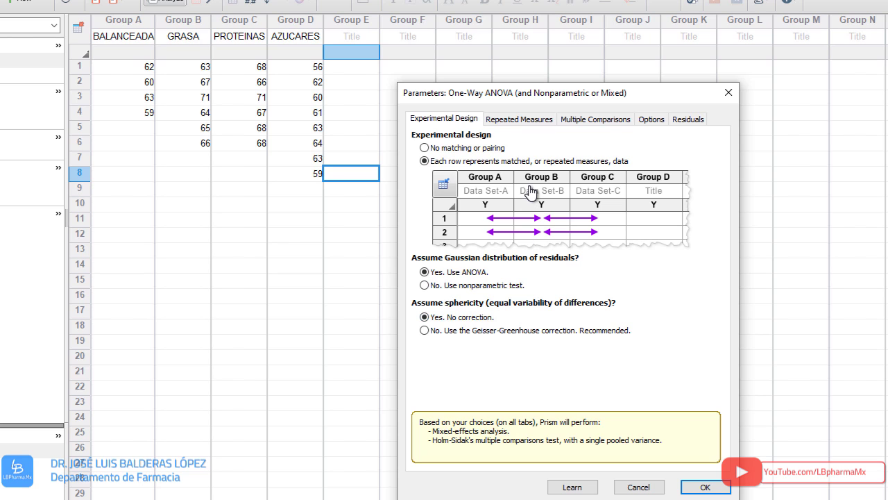
pyautogui.click(519, 119)
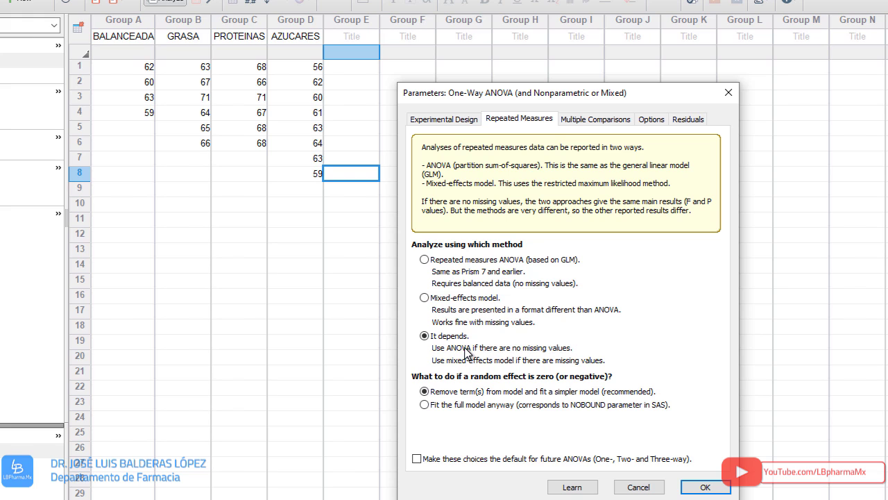
pyautogui.click(424, 260)
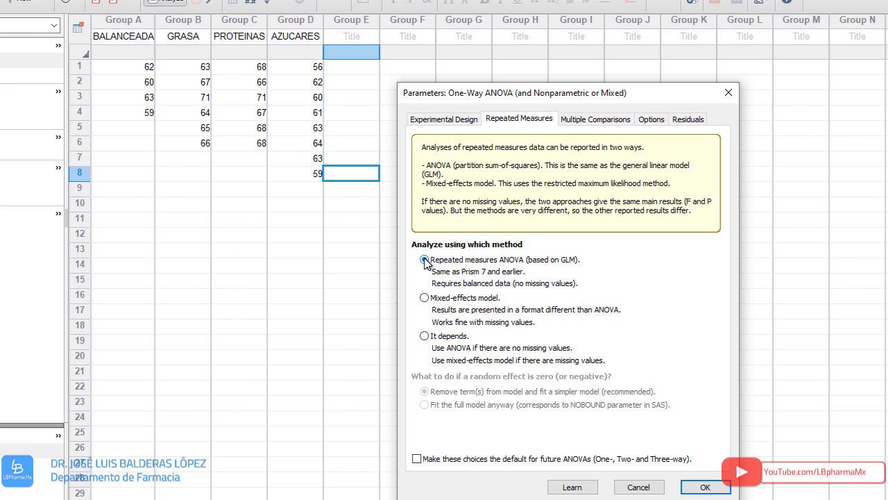
# Compare the mean of each column with every other column, and review the multiple comparisons tests offered for the repeated measures design.
pyautogui.click(600, 121)
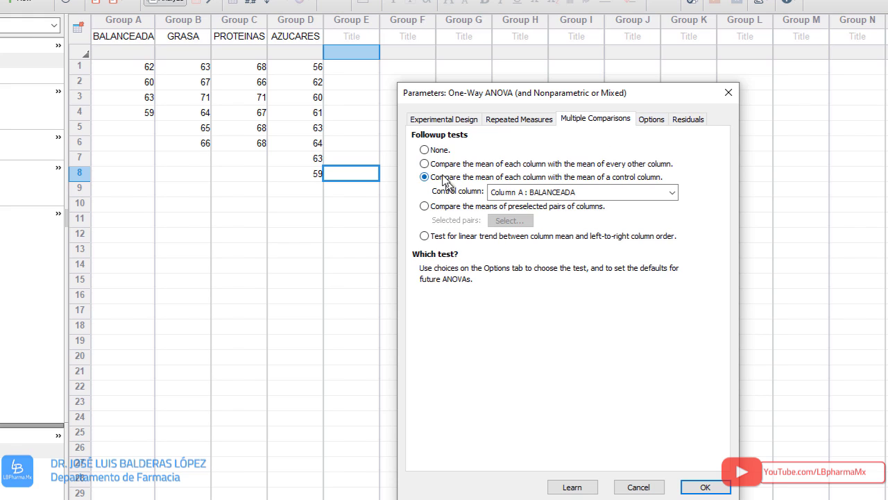
pyautogui.click(424, 164)
pyautogui.click(651, 118)
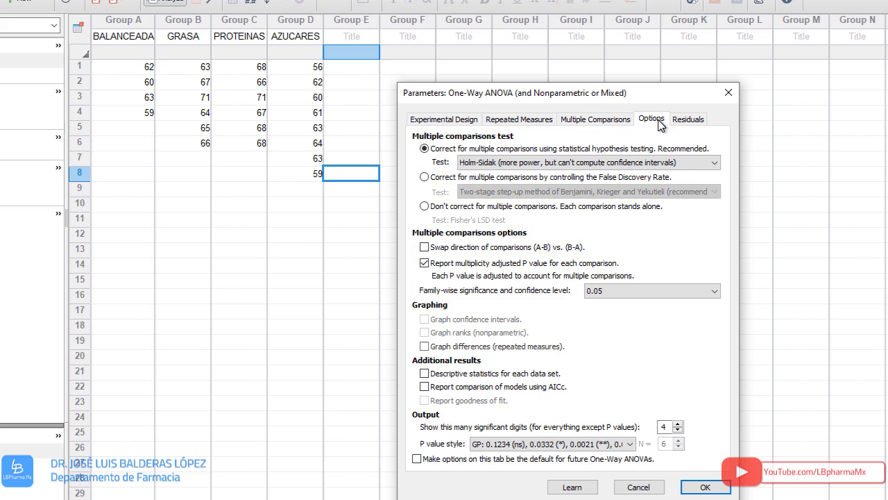
pyautogui.click(545, 164)
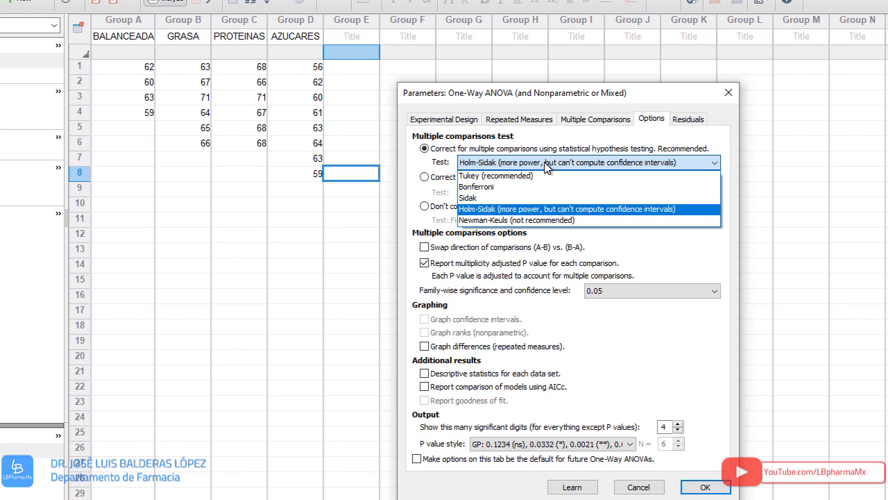
pyautogui.click(597, 122)
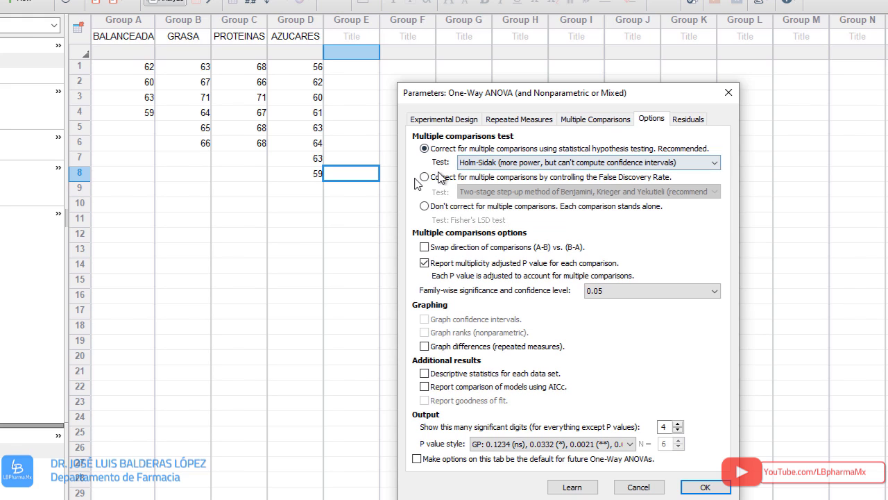
# Switch the followup tests back to the control column BALANCEADA and review the multiple comparisons tests offered for that comparison.
pyautogui.click(559, 121)
pyautogui.click(424, 177)
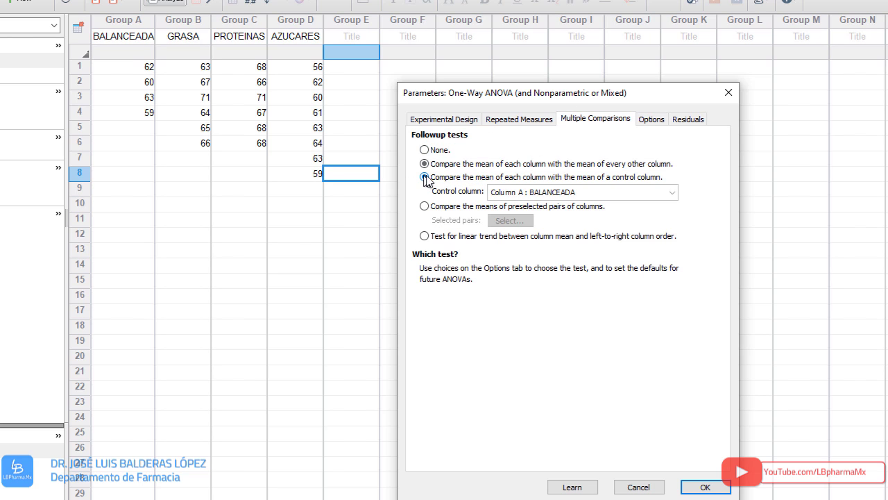
pyautogui.click(651, 119)
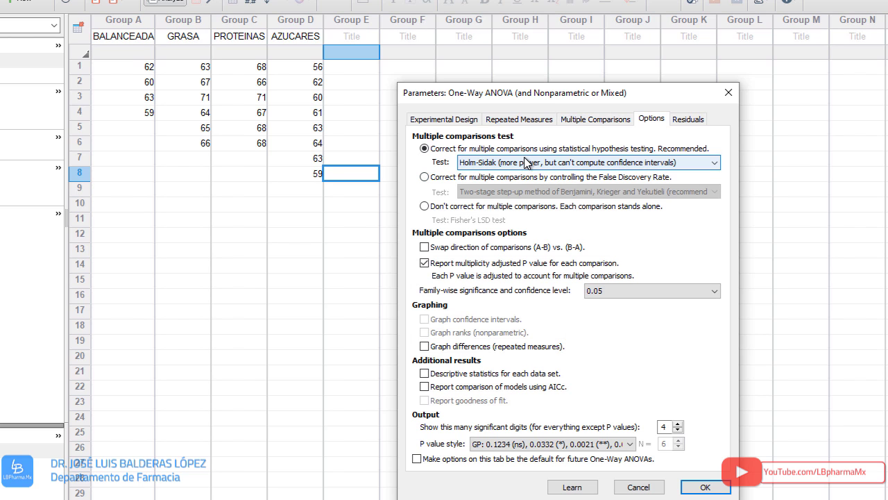
pyautogui.click(527, 162)
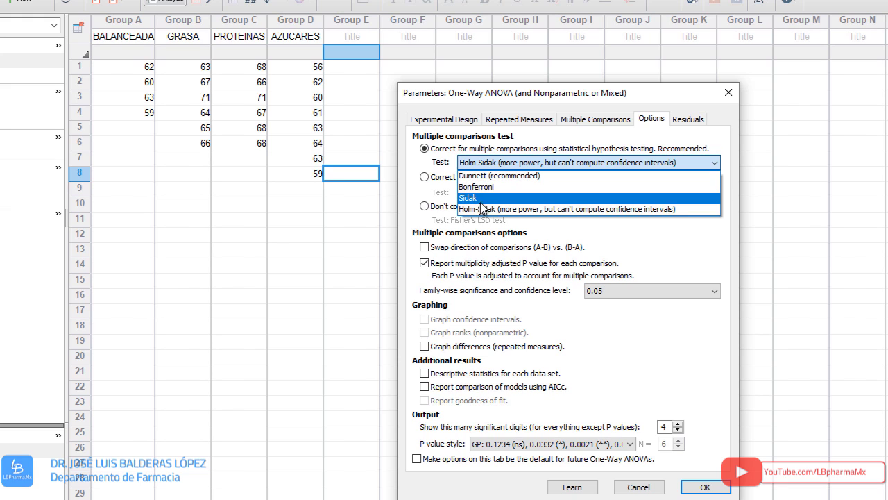
pyautogui.click(670, 103)
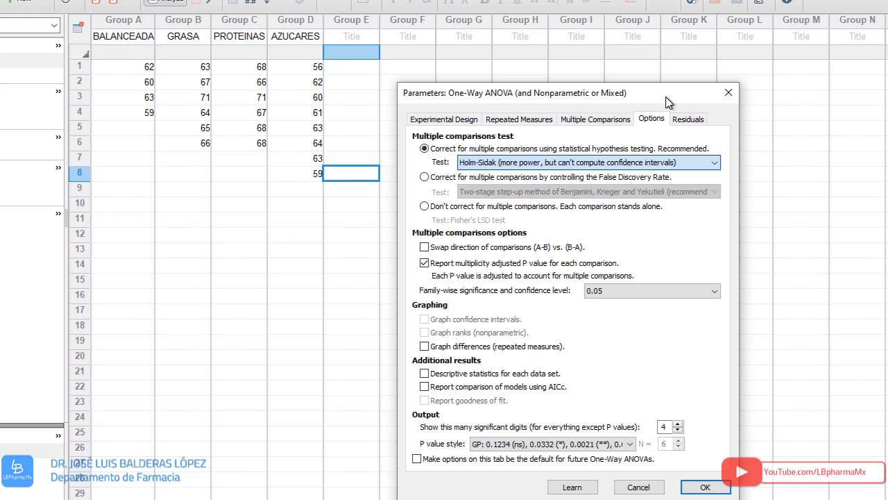
# Choose the nonparametric test for the matched design and check the repeated measures settings.
pyautogui.click(620, 120)
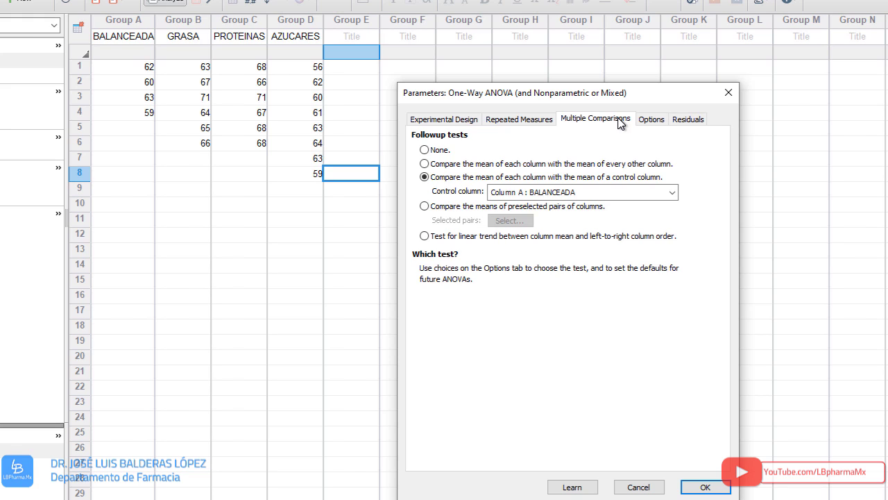
pyautogui.click(455, 124)
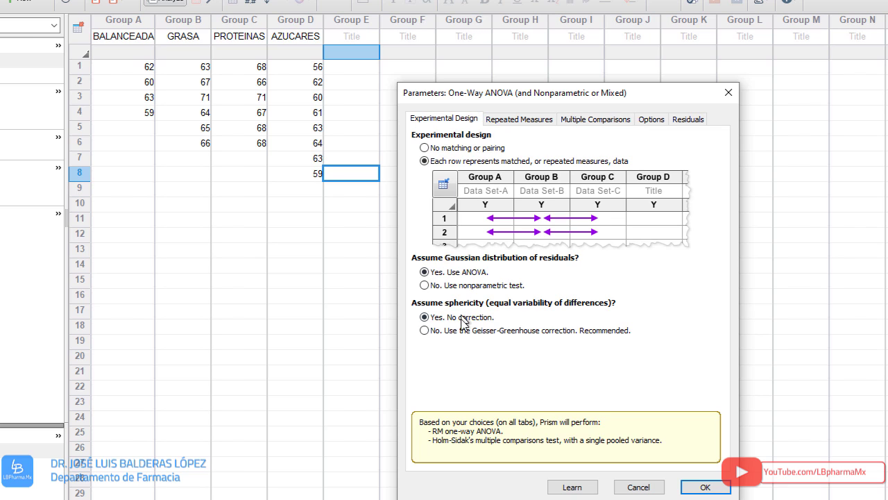
pyautogui.click(426, 286)
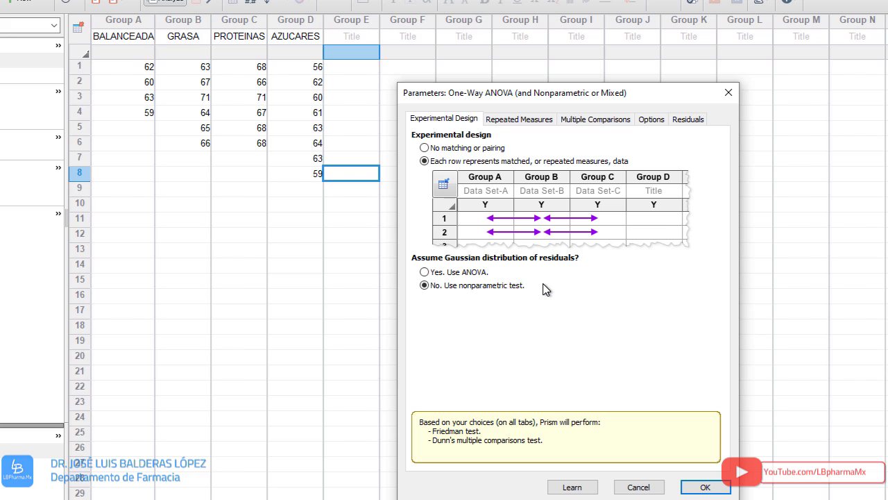
pyautogui.click(515, 118)
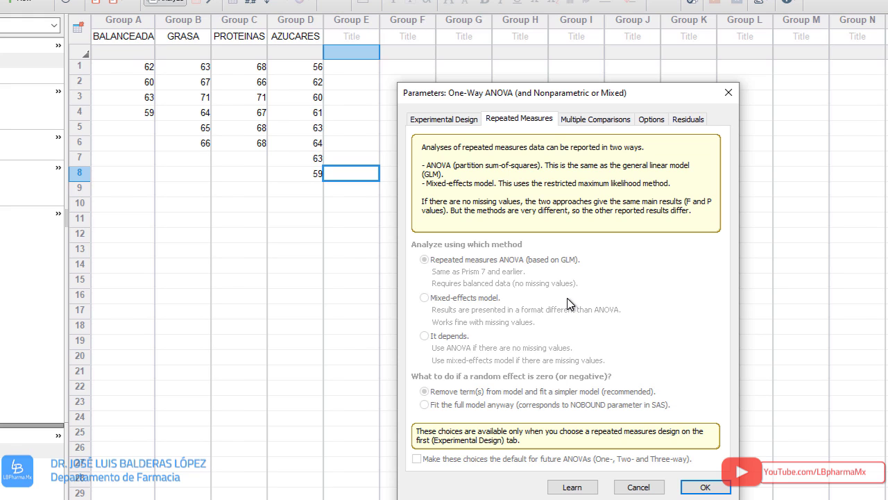
# Try mean rank comparisons with every other column and with the control column BALANCEADA, checking the multiple comparisons test for each.
pyautogui.click(609, 119)
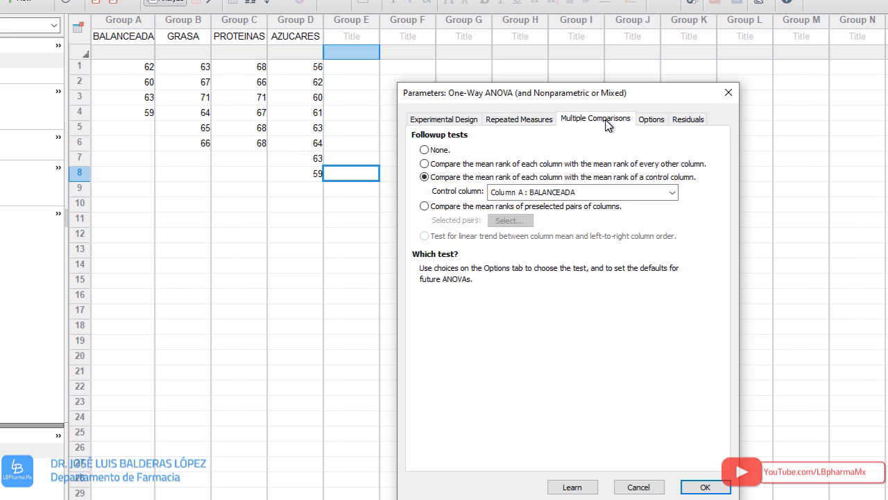
pyautogui.click(425, 164)
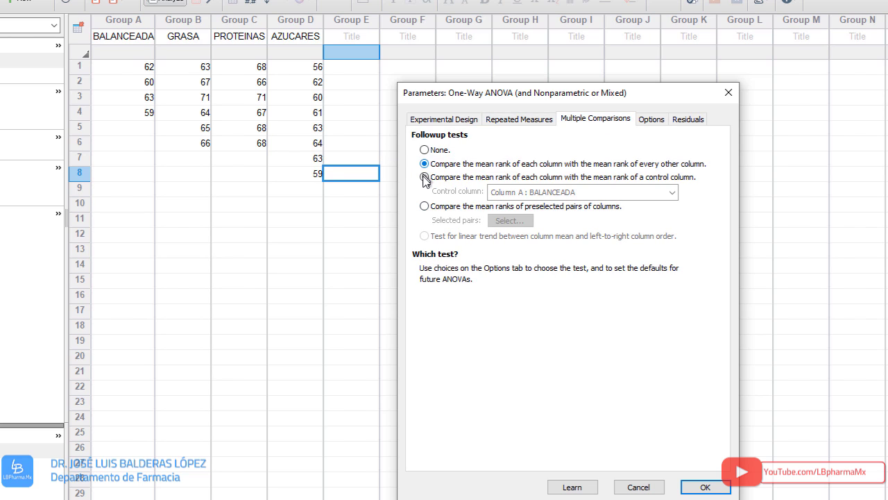
pyautogui.click(651, 119)
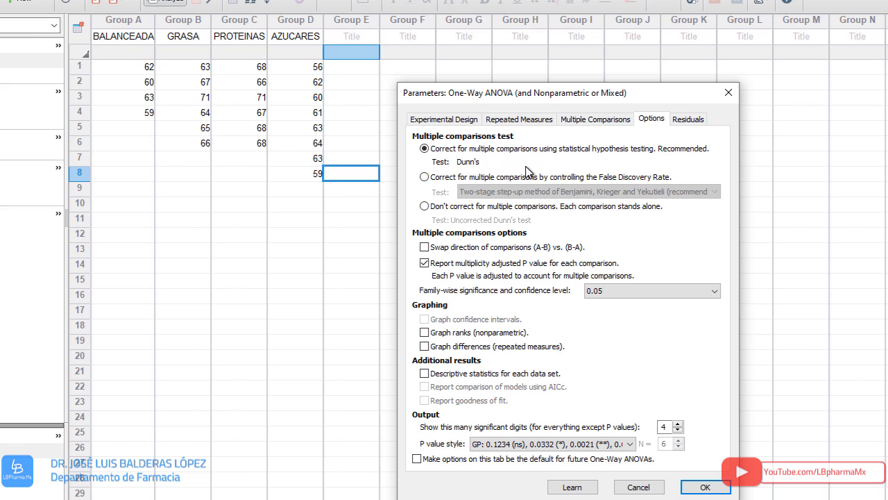
pyautogui.click(588, 123)
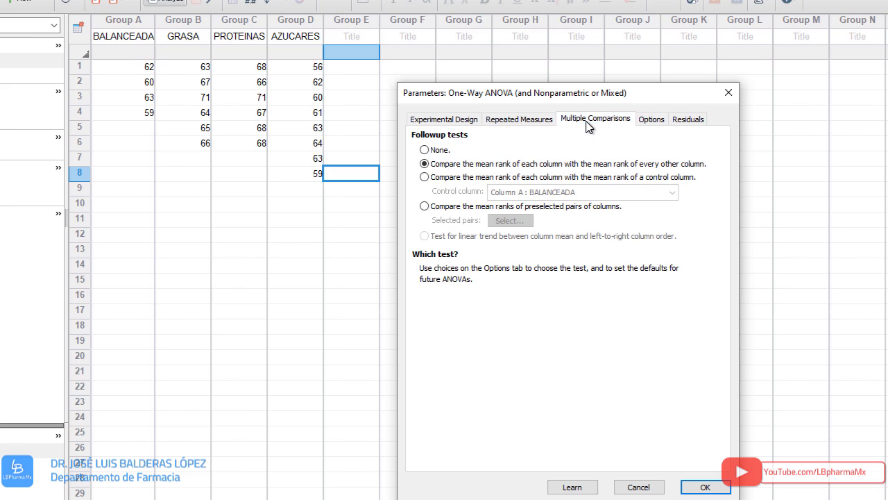
pyautogui.click(425, 177)
pyautogui.click(651, 119)
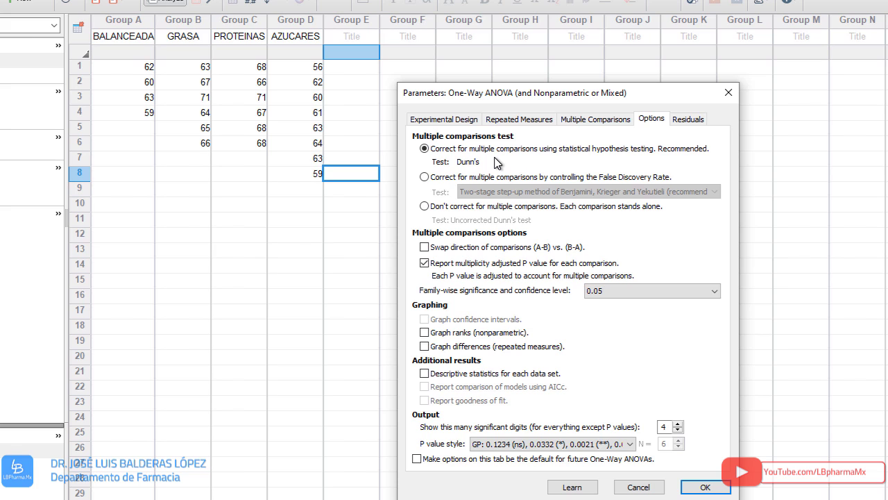
# Set the experimental design to no matching or pairing and use ANOVA assuming Gaussian distribution of residuals.
pyautogui.click(460, 120)
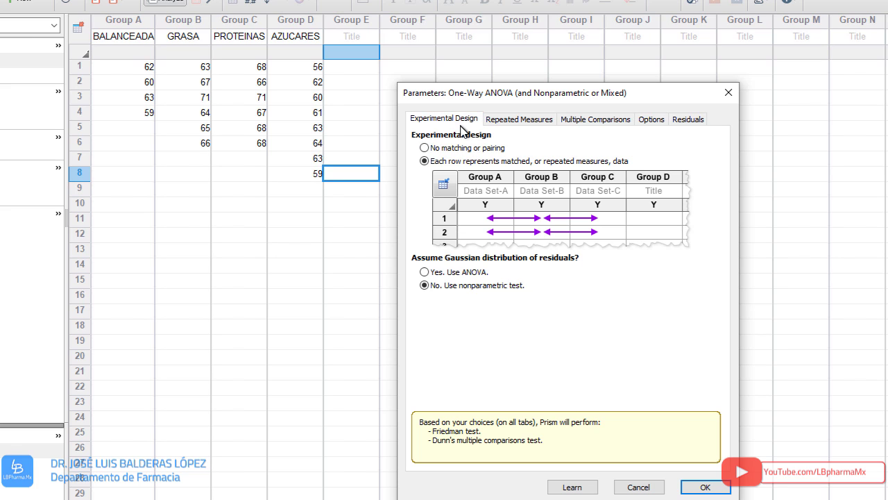
pyautogui.click(424, 148)
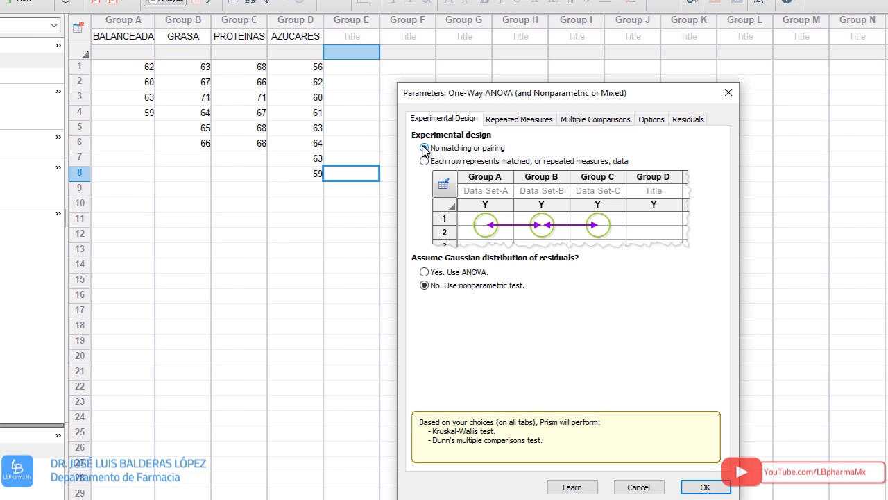
pyautogui.click(425, 273)
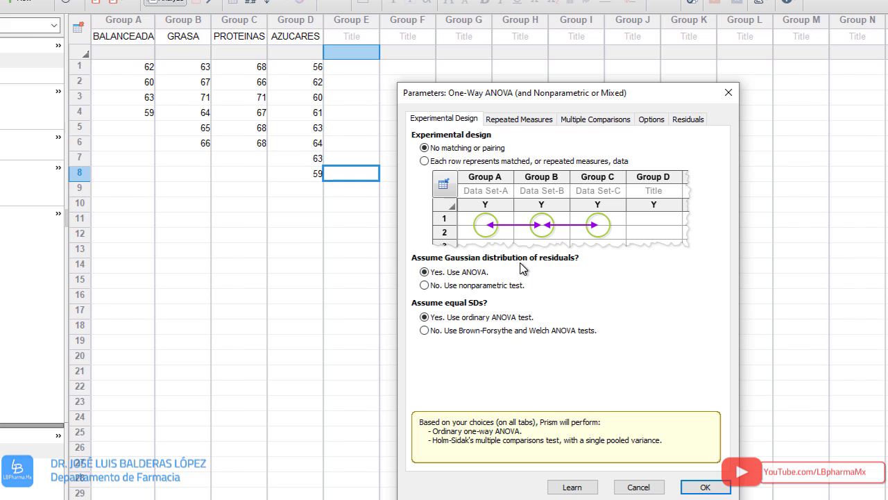
# Run the ordinary one-way ANOVA with the Dunnett (recommended) test comparing each column's mean with the control column BALANCEADA.
pyautogui.click(586, 120)
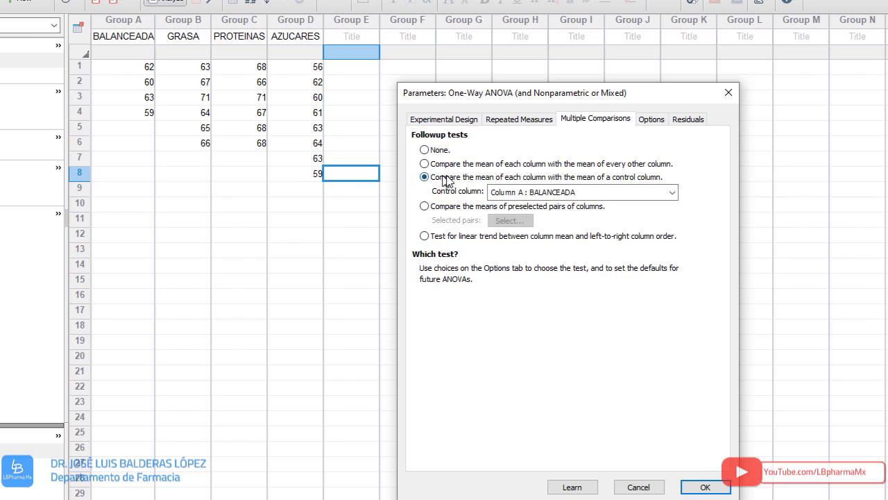
pyautogui.click(659, 193)
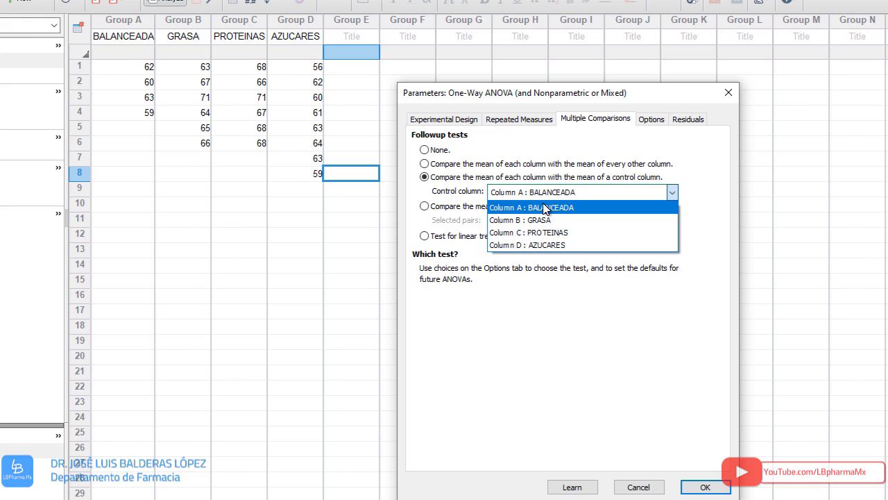
pyautogui.click(541, 207)
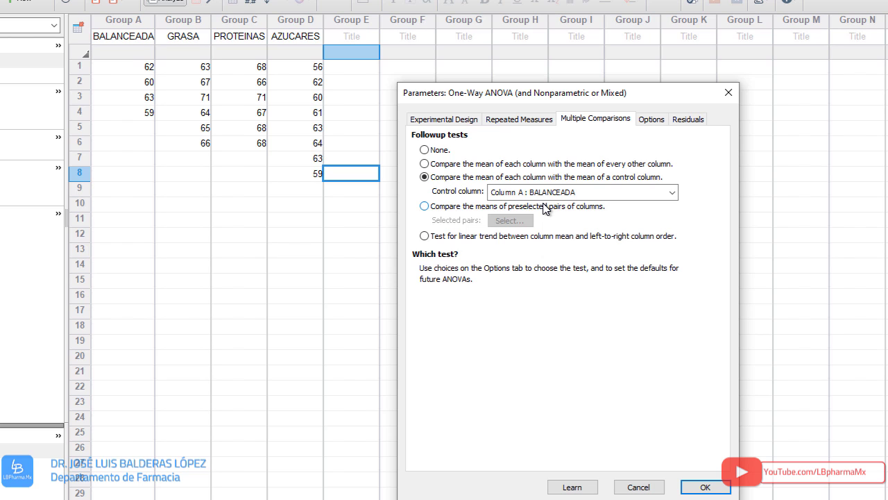
pyautogui.click(652, 120)
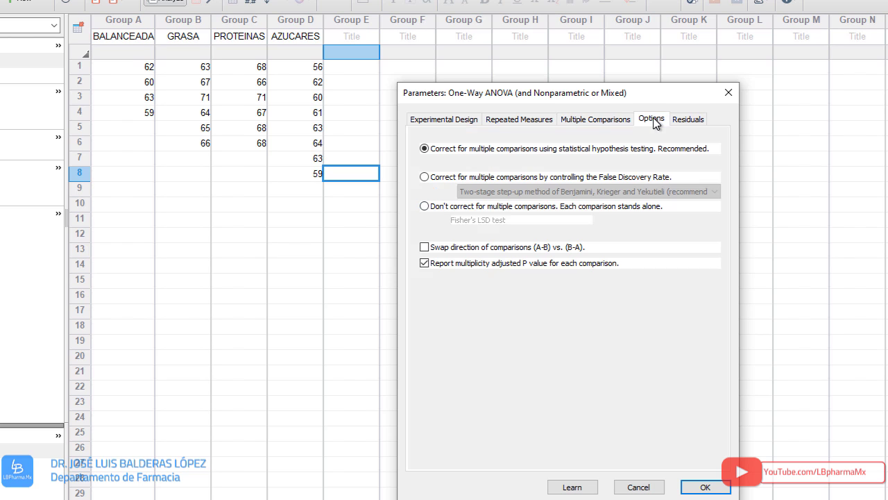
pyautogui.click(528, 164)
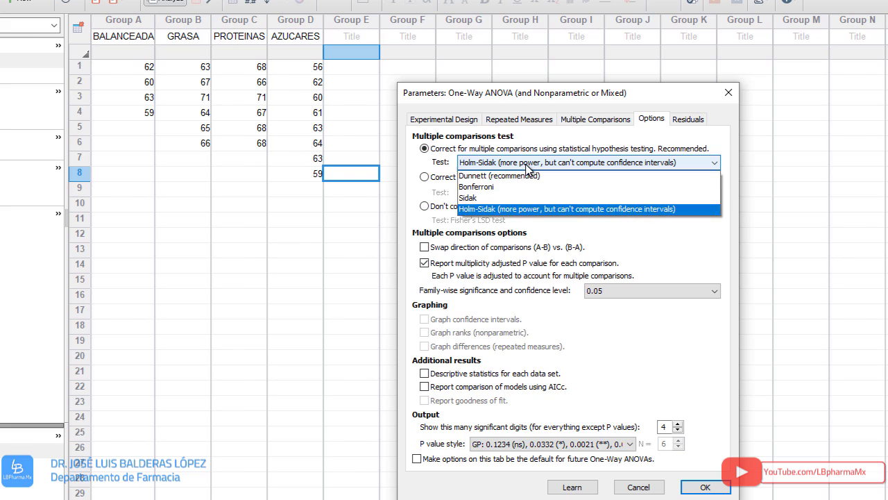
pyautogui.click(514, 177)
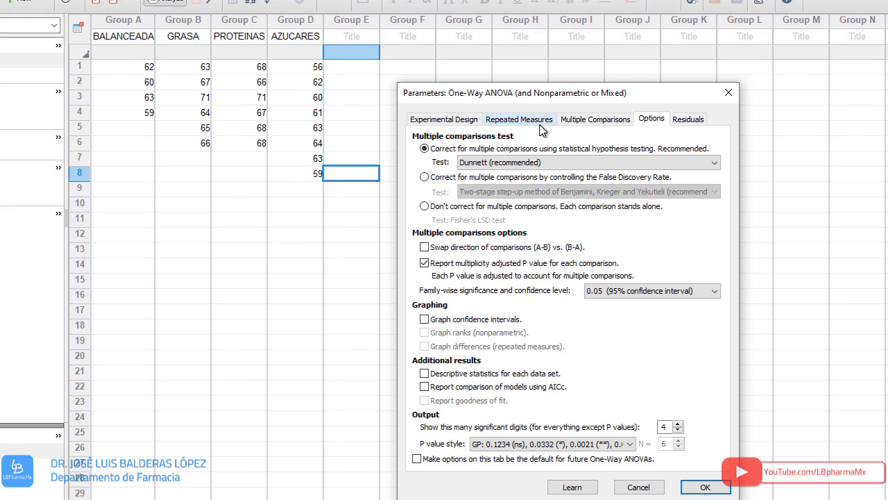
pyautogui.click(711, 488)
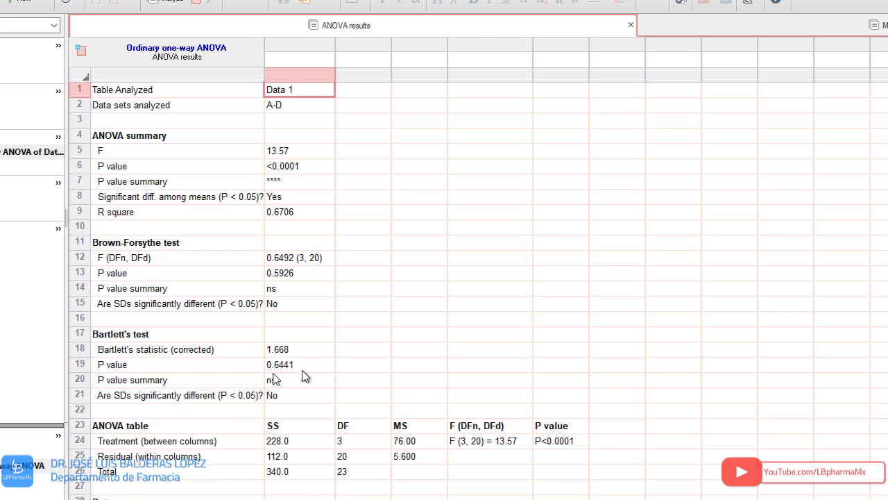
# Check the treatment P value in the ANOVA table and locate the three Dunnett comparisons in the multiple comparisons results.
pyautogui.click(557, 444)
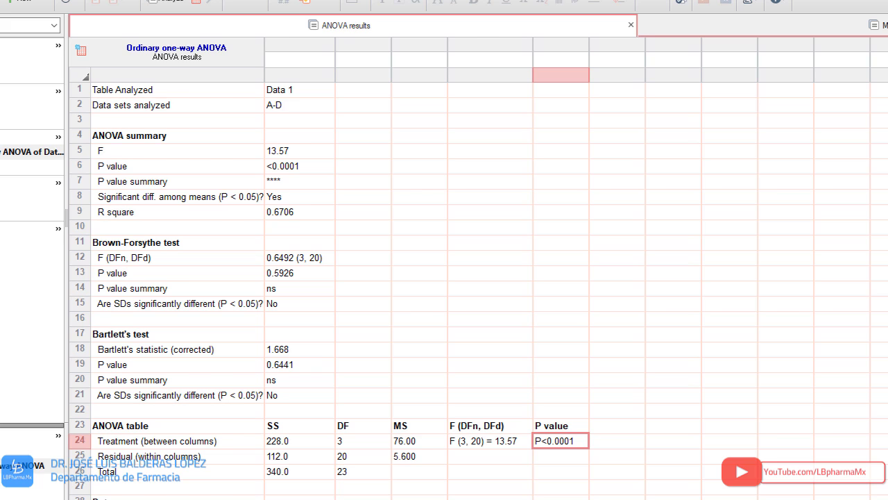
pyautogui.click(878, 25)
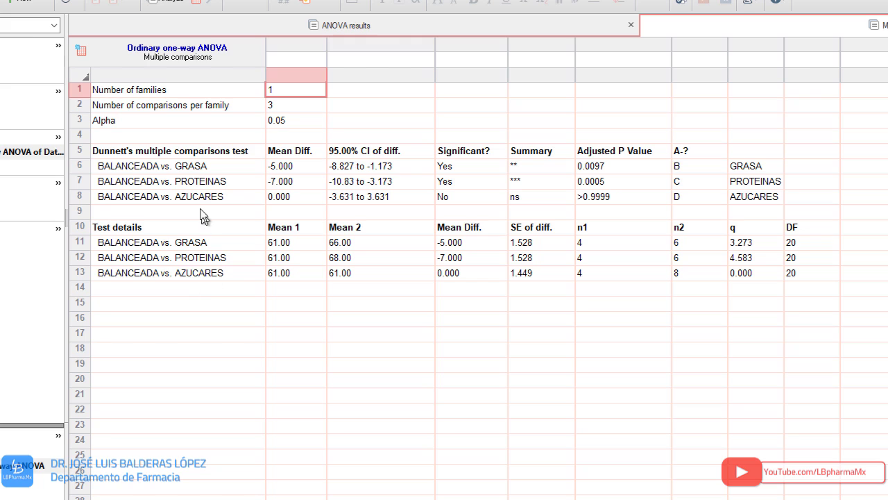
pyautogui.click(161, 170)
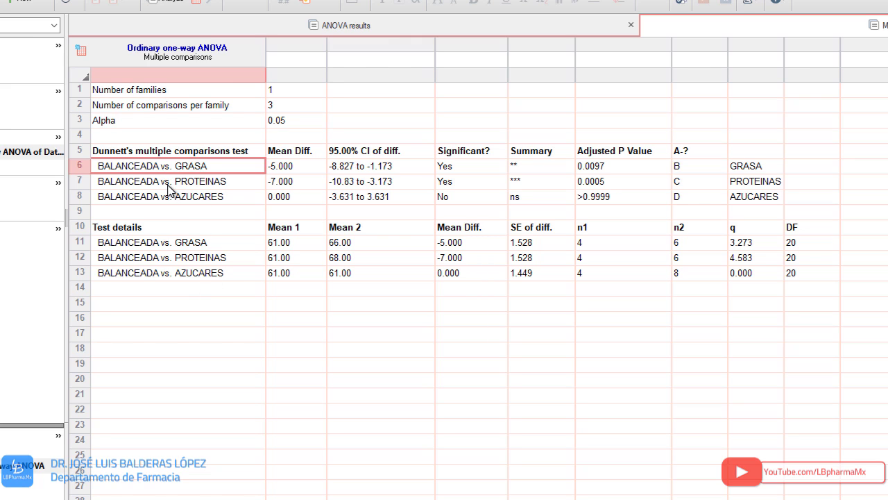
pyautogui.click(170, 185)
pyautogui.click(200, 199)
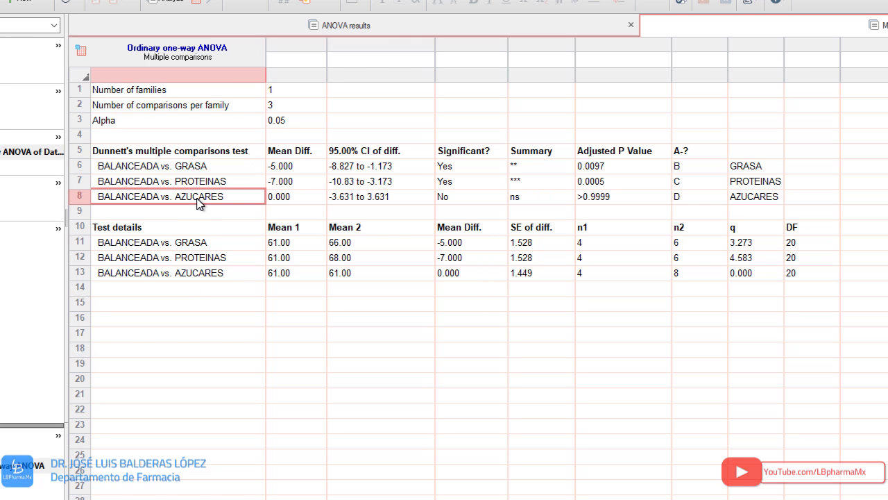
# Examine the significance and adjusted P value of BALANCEADA versus GRASA, PROTEINAS and AZUCARES in Dunnett's test.
pyautogui.click(159, 169)
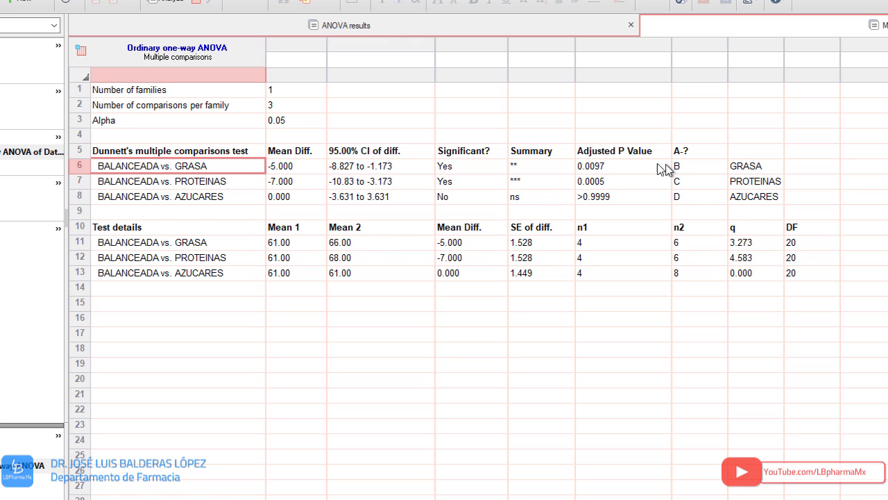
pyautogui.click(606, 168)
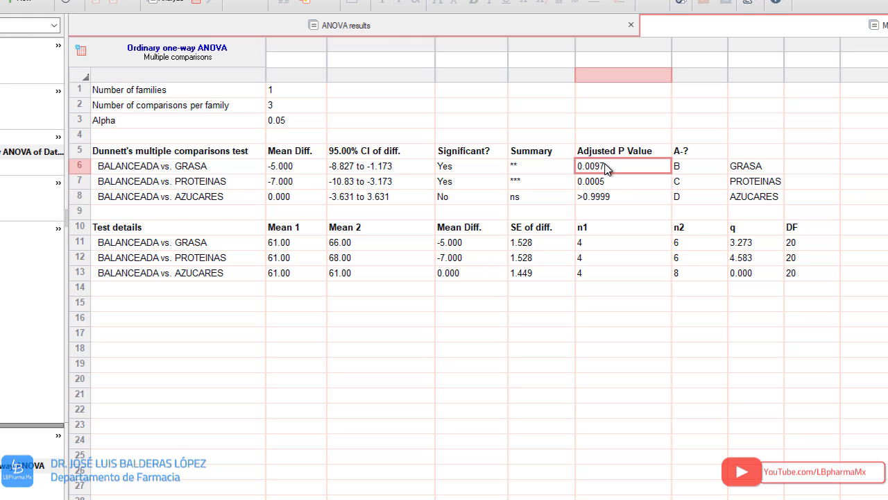
pyautogui.click(447, 171)
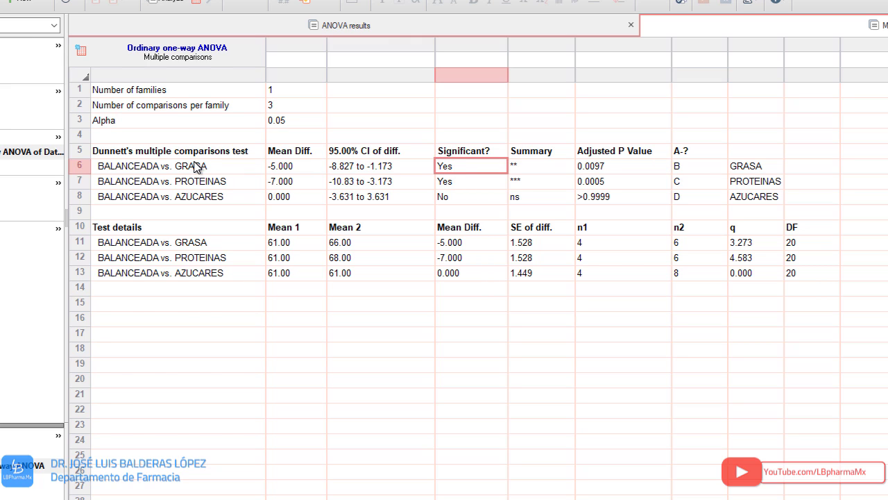
pyautogui.click(203, 184)
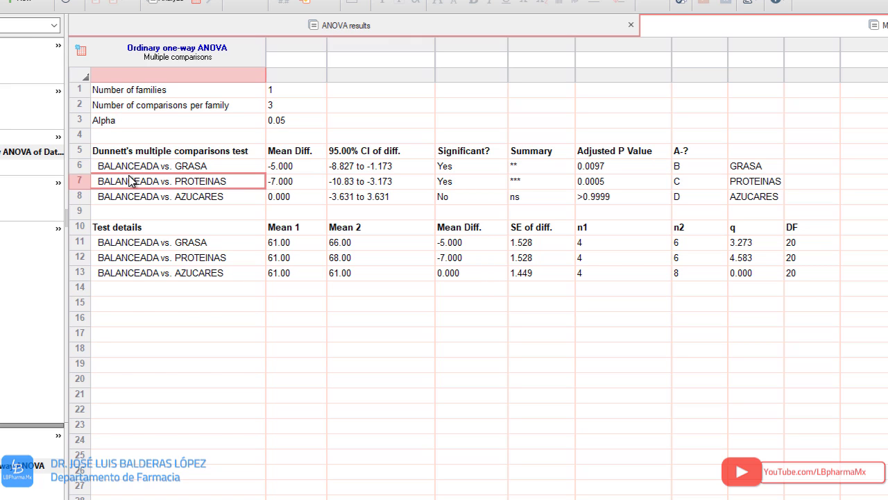
pyautogui.click(610, 184)
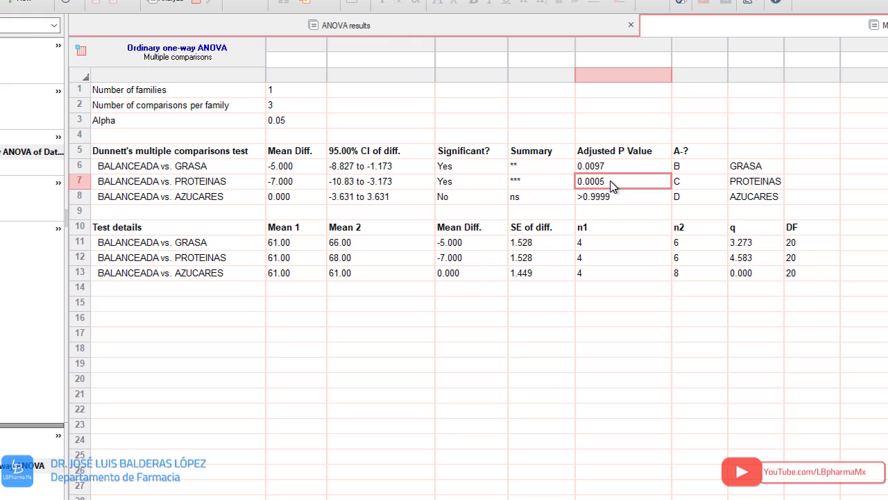
pyautogui.click(464, 185)
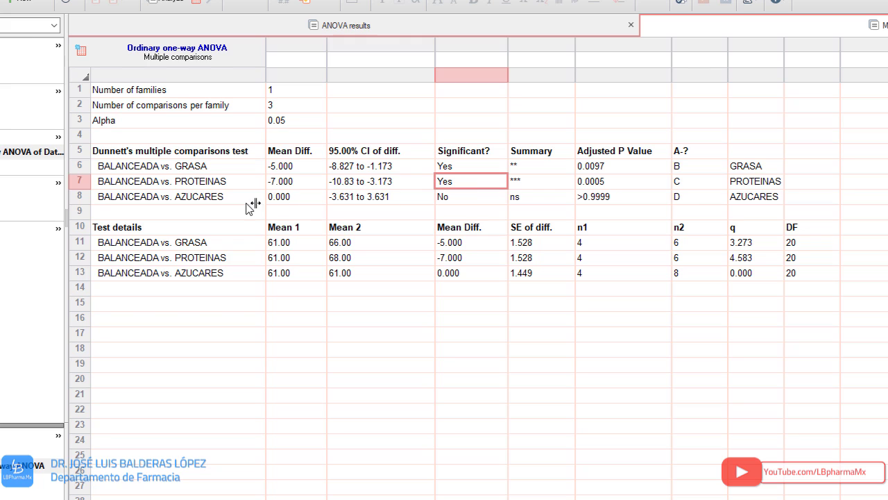
pyautogui.click(215, 198)
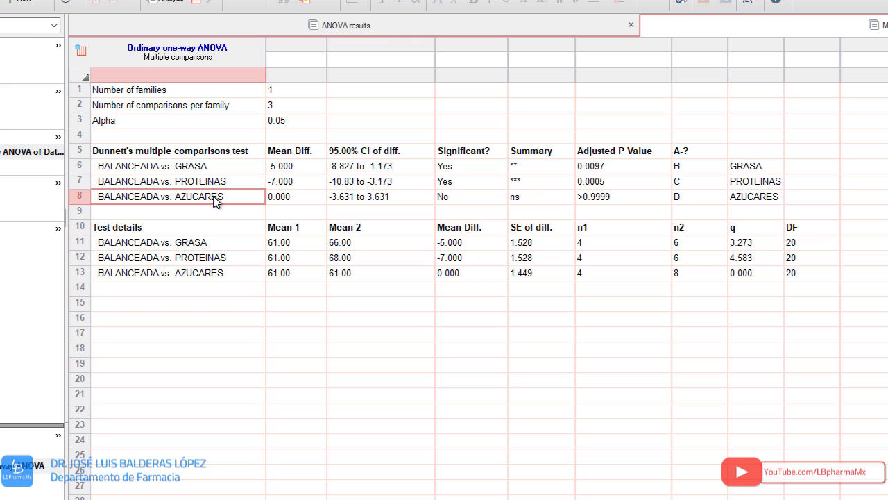
pyautogui.click(457, 200)
pyautogui.click(603, 198)
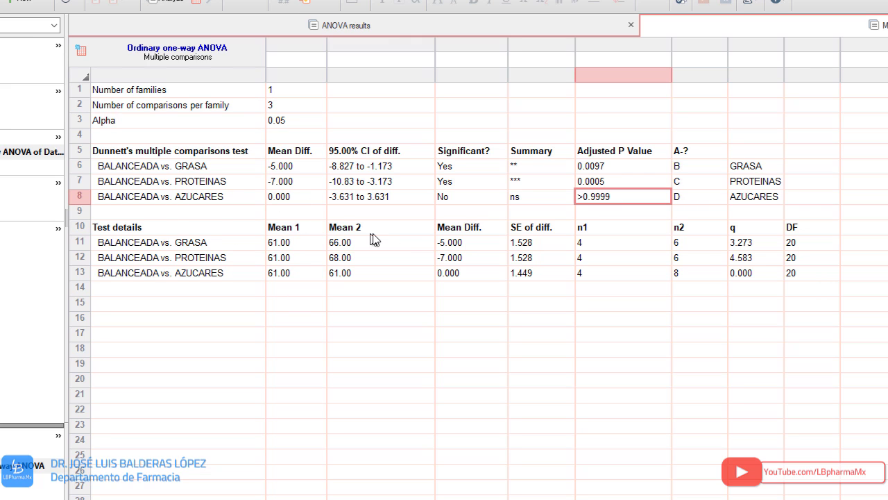
# Compare Mean 1 and Mean 2 for each of the three diet pairs in the test details.
pyautogui.click(290, 249)
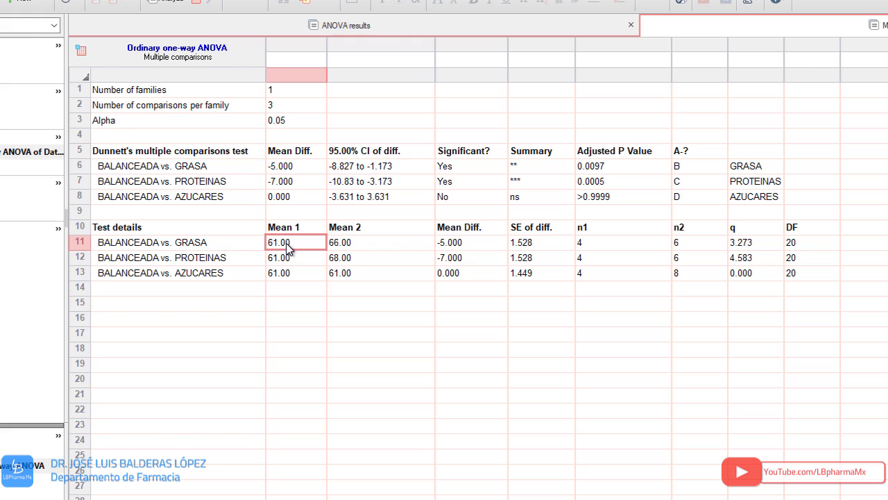
pyautogui.click(375, 252)
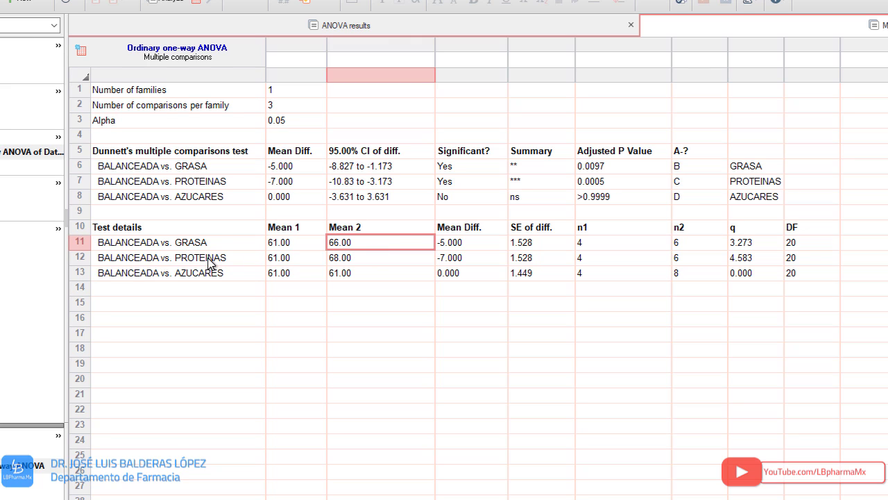
pyautogui.click(297, 261)
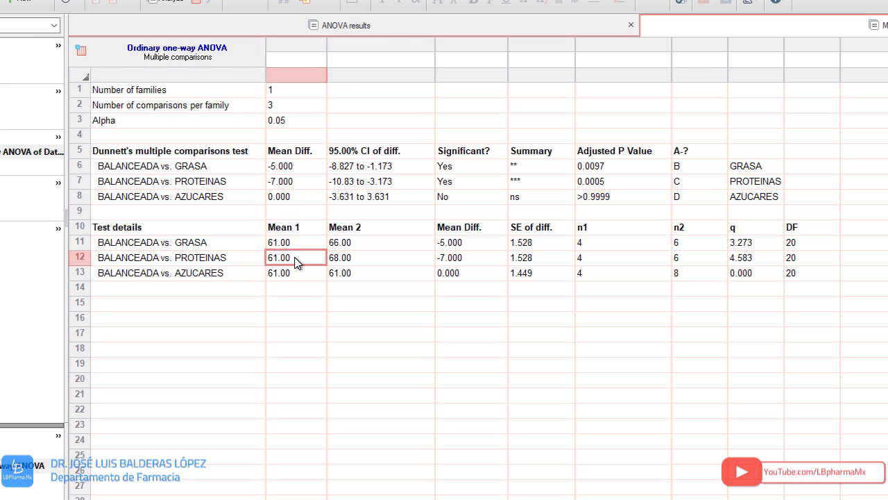
pyautogui.click(366, 258)
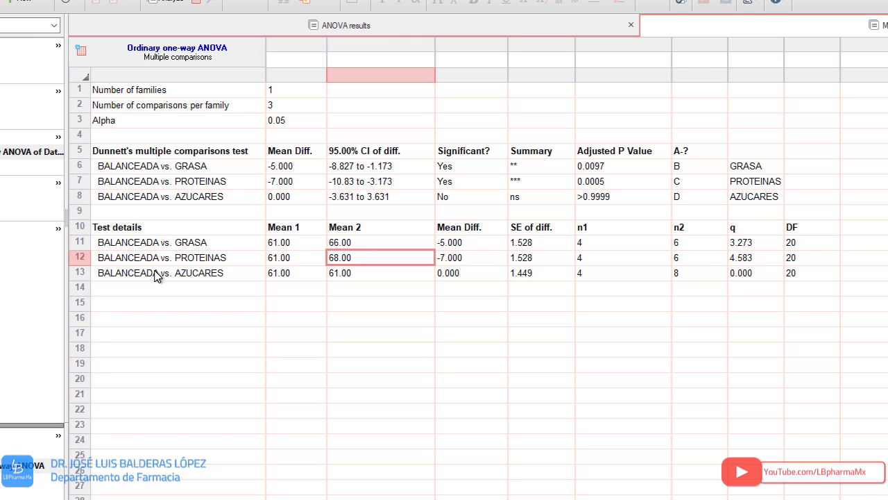
pyautogui.click(279, 273)
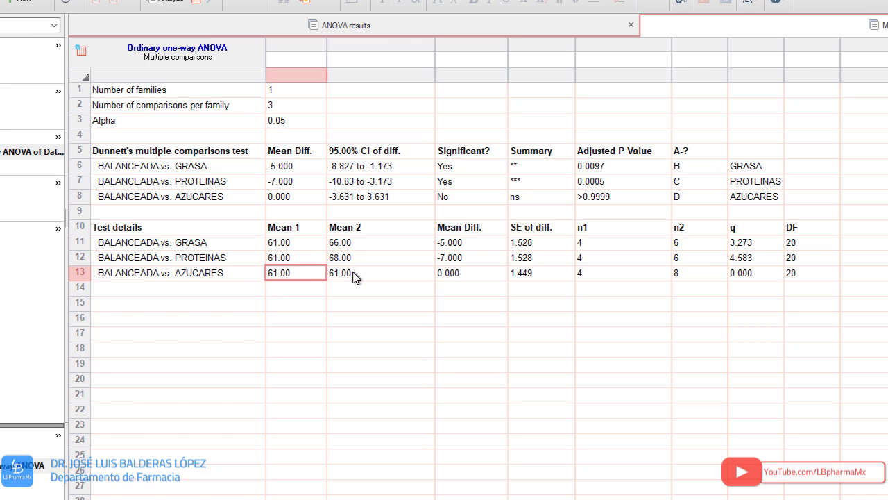
pyautogui.click(357, 274)
pyautogui.click(294, 274)
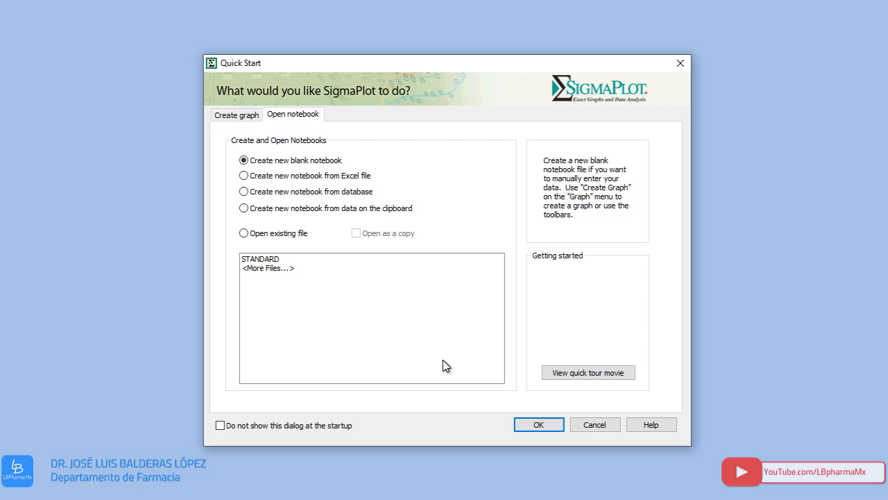
# Switch to SigmaPlot, create a new blank notebook and title worksheet columns 1 and 2 BALANCEADA and GRASA.
pyautogui.click(550, 427)
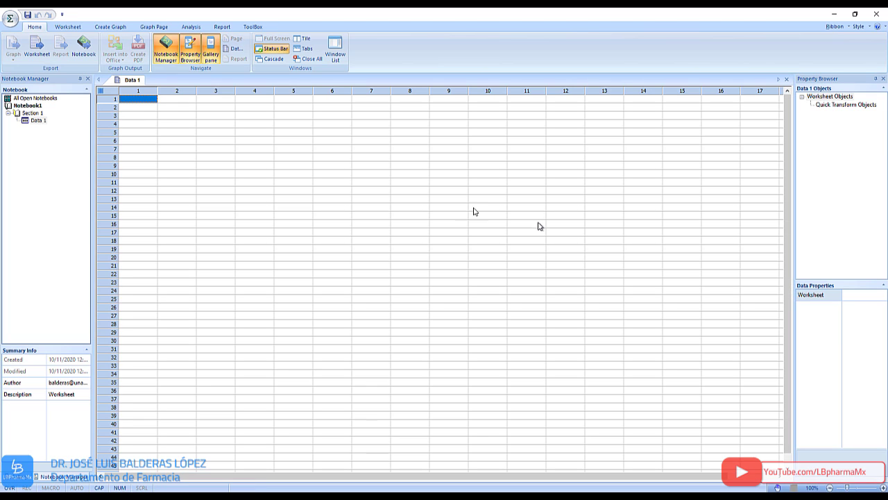
pyautogui.click(148, 88)
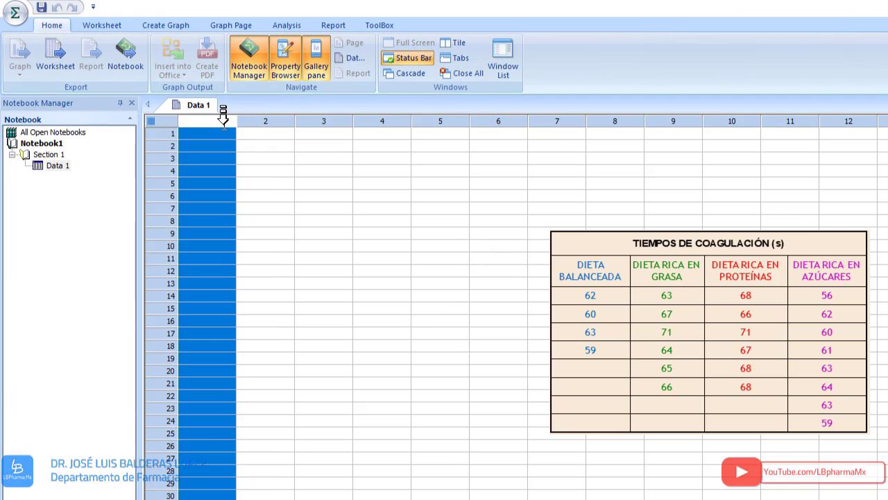
pyautogui.write('BALANCEADA')
pyautogui.click(241, 122)
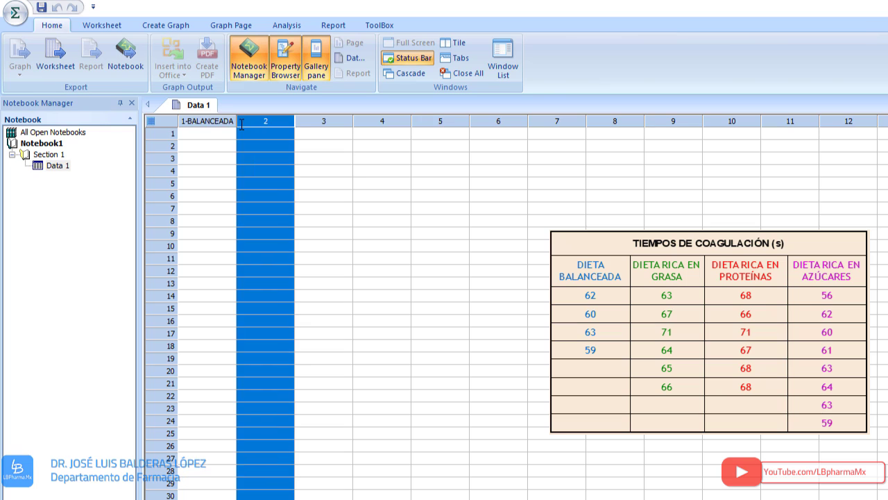
pyautogui.click(266, 116)
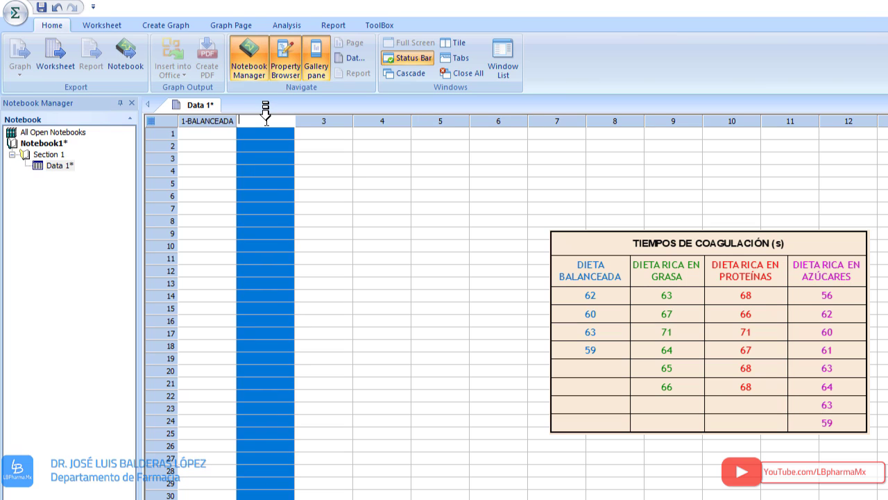
pyautogui.write('GRASA')
# Title worksheet columns 3 and 4 PROTEINAS and AZUCARES.
pyautogui.click(329, 117)
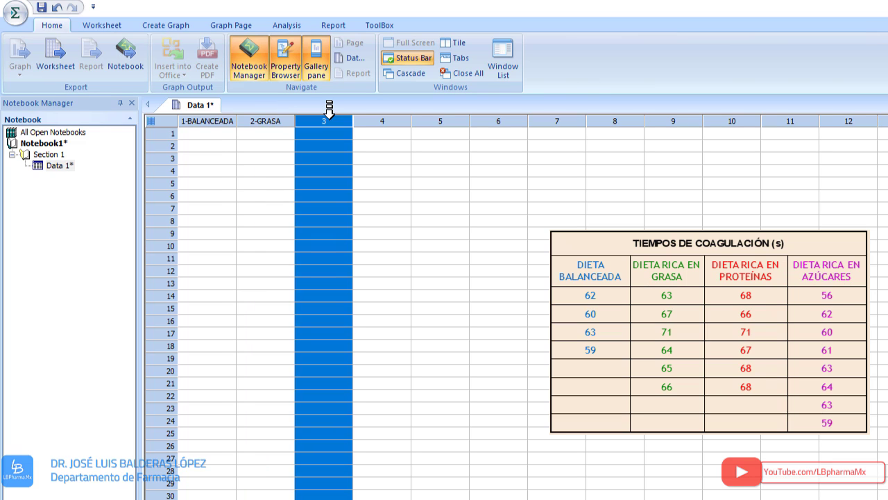
pyautogui.click(329, 116)
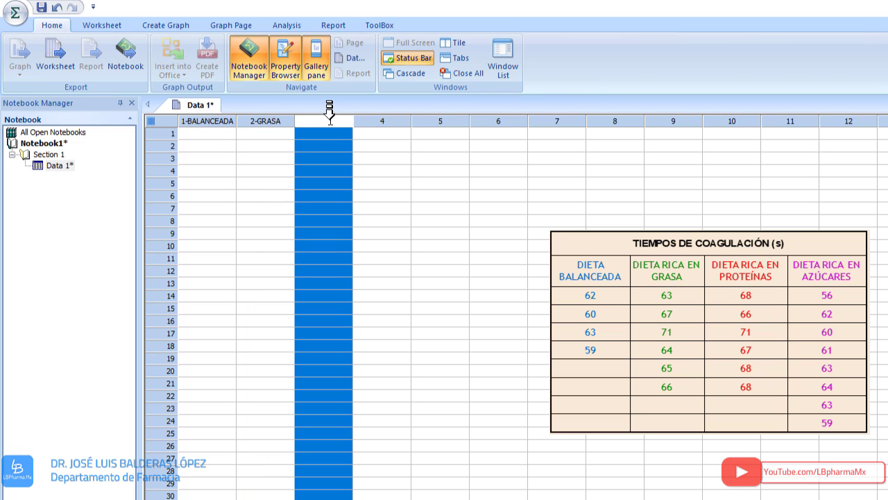
pyautogui.write('PROTEIN')
pyautogui.write('AS')
pyautogui.click(383, 115)
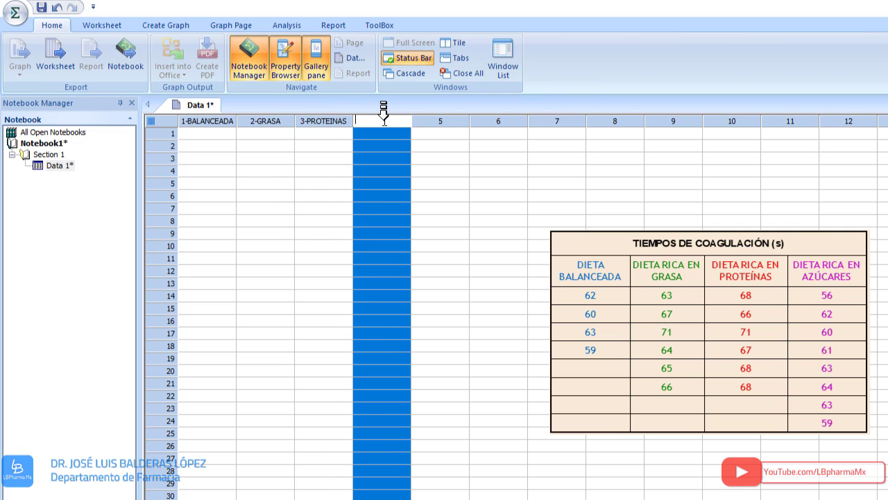
pyautogui.write('AZUCARES')
pyautogui.click(385, 192)
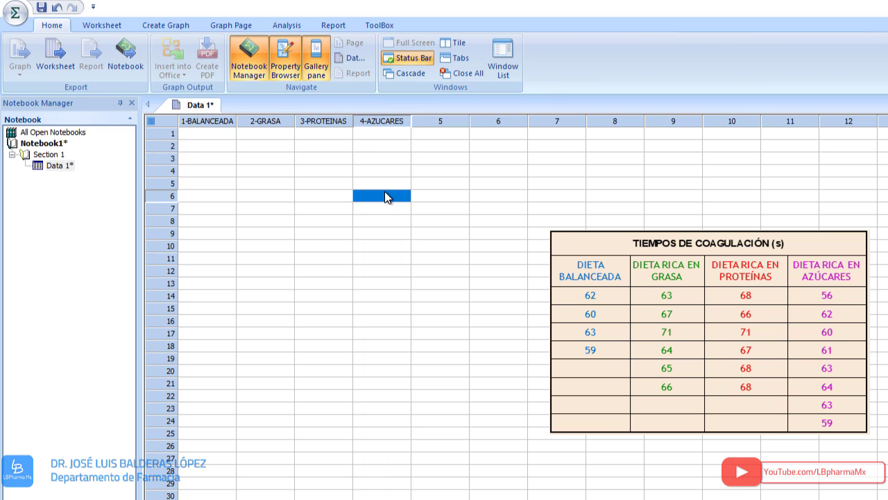
# Enter the coagulation times from row 1: BALANCEADA 62/60/63/59, GRASA 63/67/71/64/65/66, PROTEINAS 68/66/71/67/68/68, AZUCARES 56/62/60/61/63/64/63/59.
pyautogui.click(227, 137)
pyautogui.write('62.0000\t63.0000\t68.0000\t56.0000 60.0000\t67.0000\t66.0000\t62.0000 63.0000\t71.0000\t71.0000\t60.0000 59.0000\t64.0000\t67.0000\t61.0000 \t65.0000\t68.0000\t63.0000 \t66.0000\t68.0000\t64.0000 \t\t\t63.0000 \t\t\t59.0000')
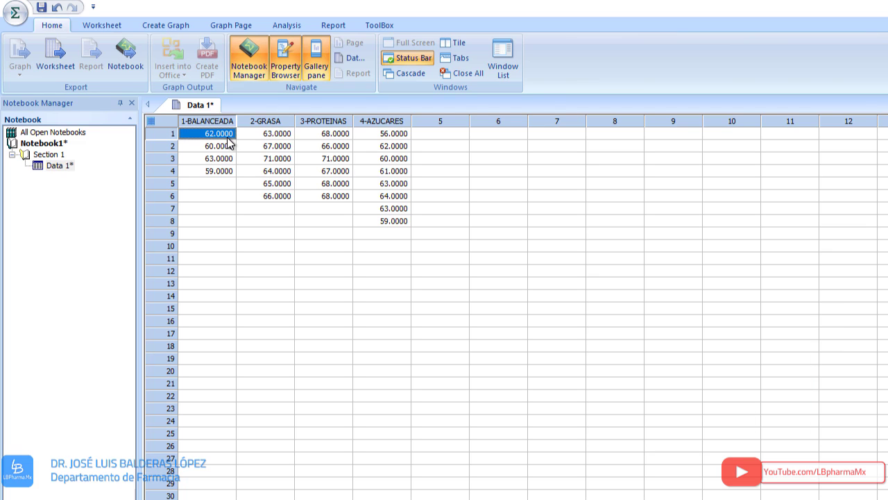
# Choose One Way ANOVA as the statistical test for the worksheet data.
pyautogui.click(284, 26)
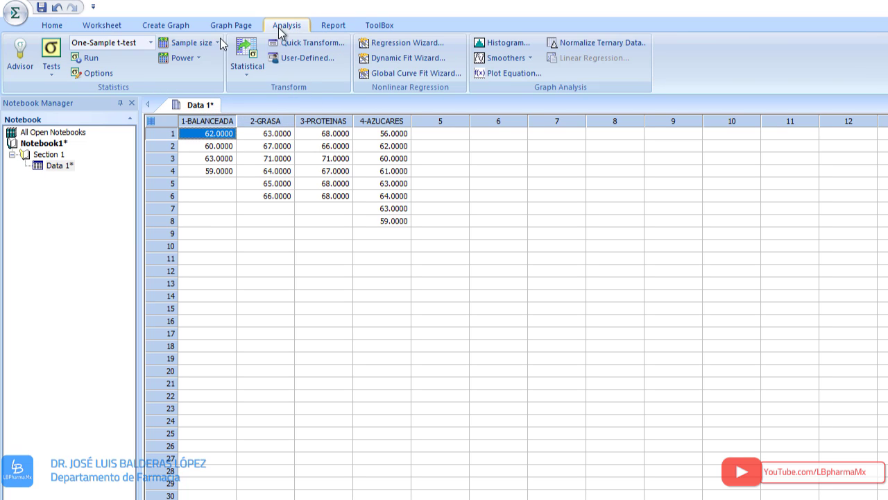
pyautogui.click(149, 42)
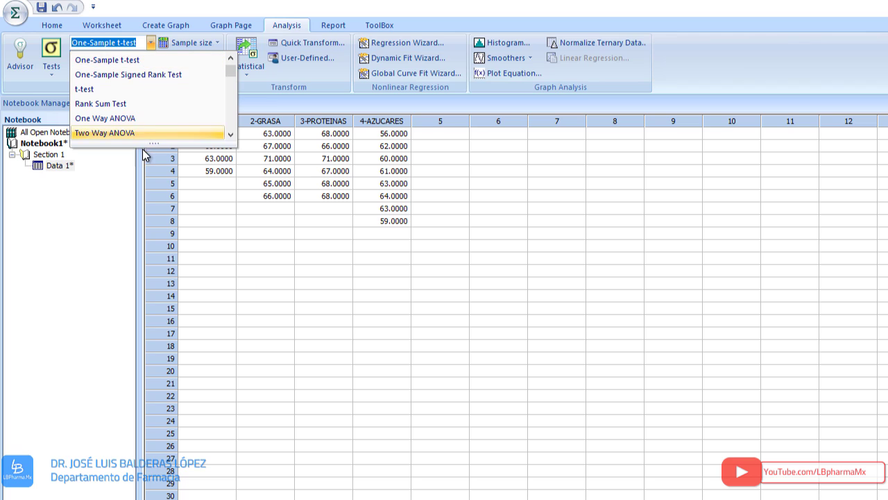
pyautogui.moveTo(154, 144); pyautogui.dragTo(122, 497)
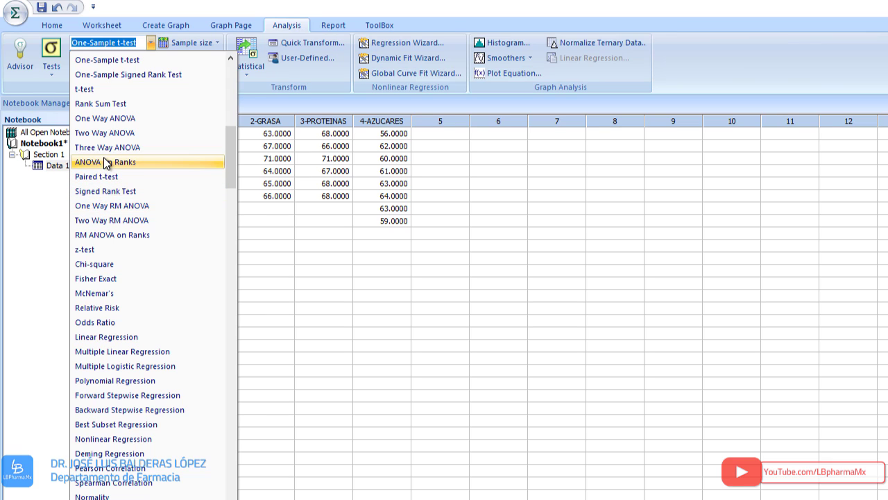
pyautogui.scroll(1, 104, 121)
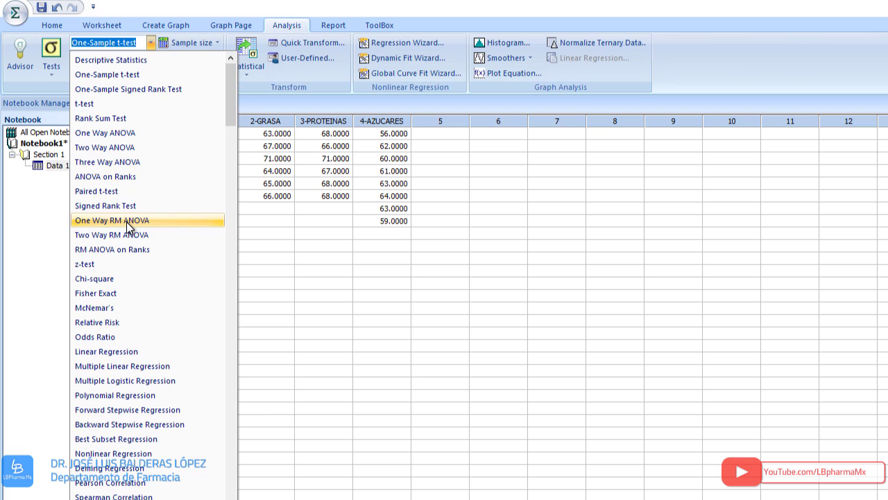
pyautogui.click(127, 134)
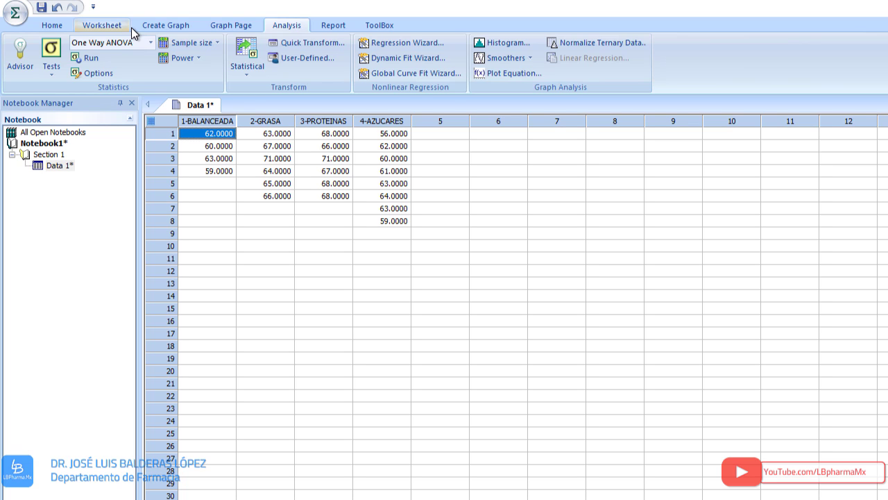
# Review the One Way ANOVA options for assumption checking, results and post hoc tests, and accept them.
pyautogui.click(105, 73)
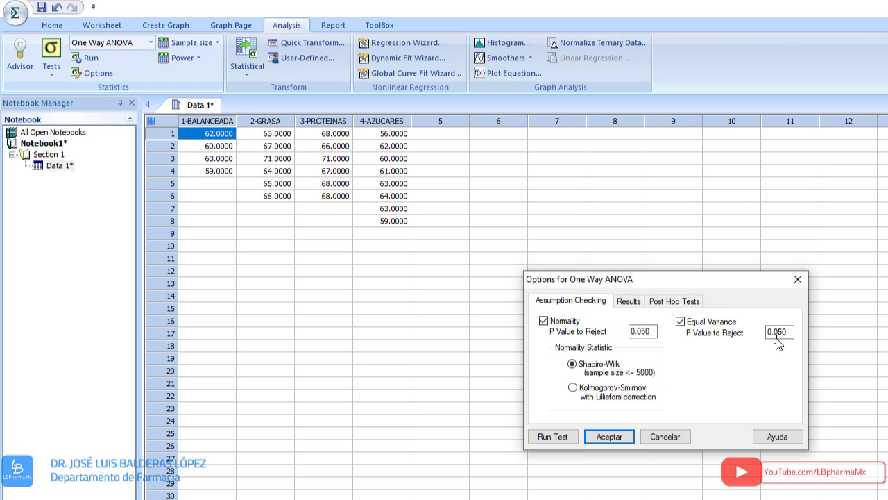
pyautogui.moveTo(699, 281); pyautogui.dragTo(672, 243)
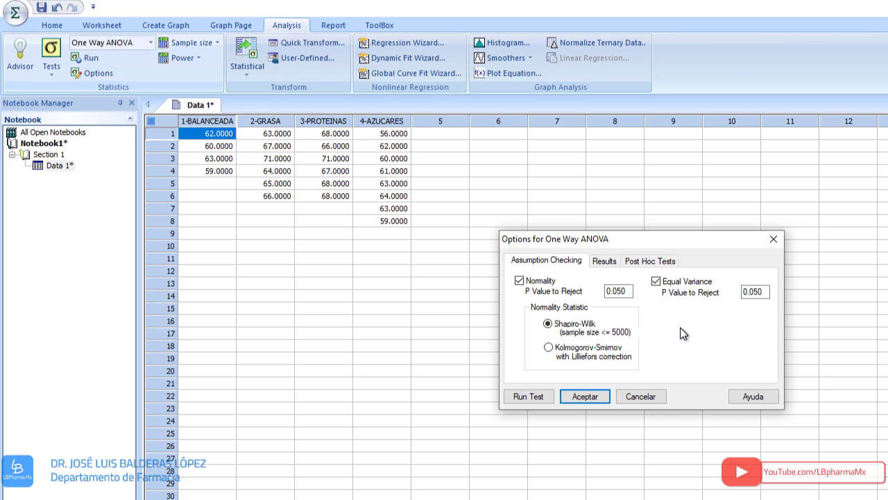
pyautogui.click(610, 262)
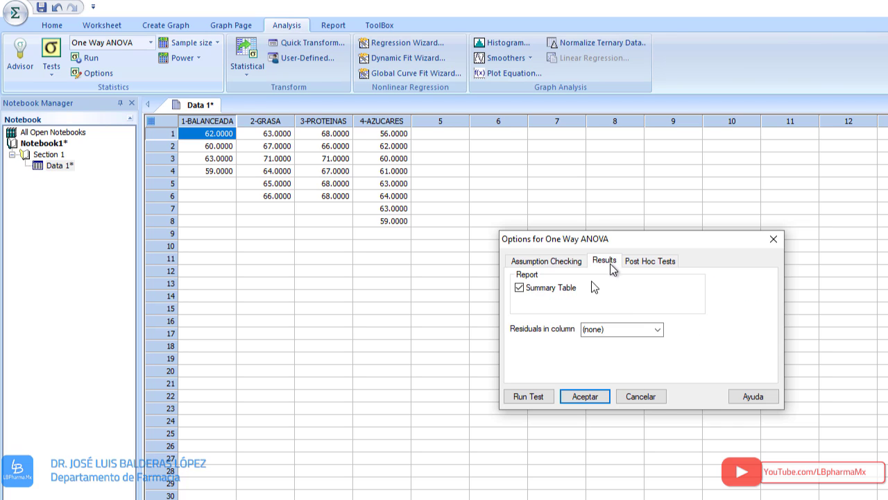
pyautogui.click(662, 260)
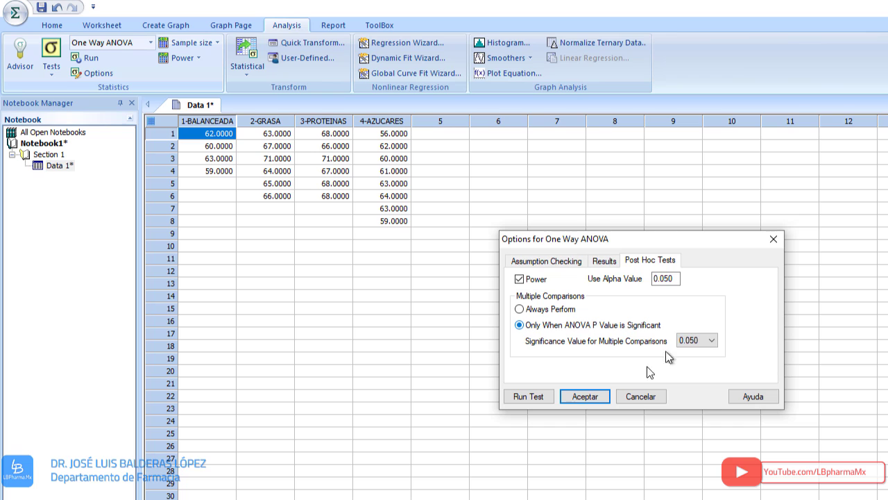
pyautogui.click(587, 397)
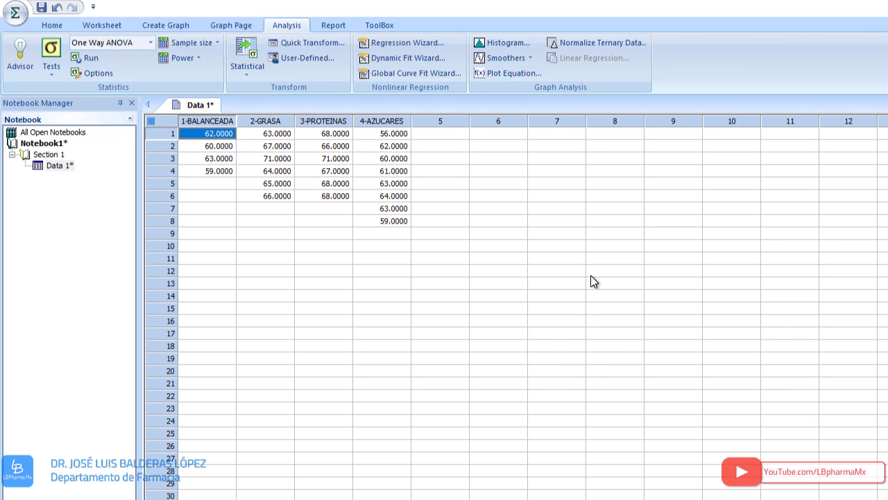
# Start the One Way ANOVA test with the Raw data format and continue to data selection.
pyautogui.click(92, 61)
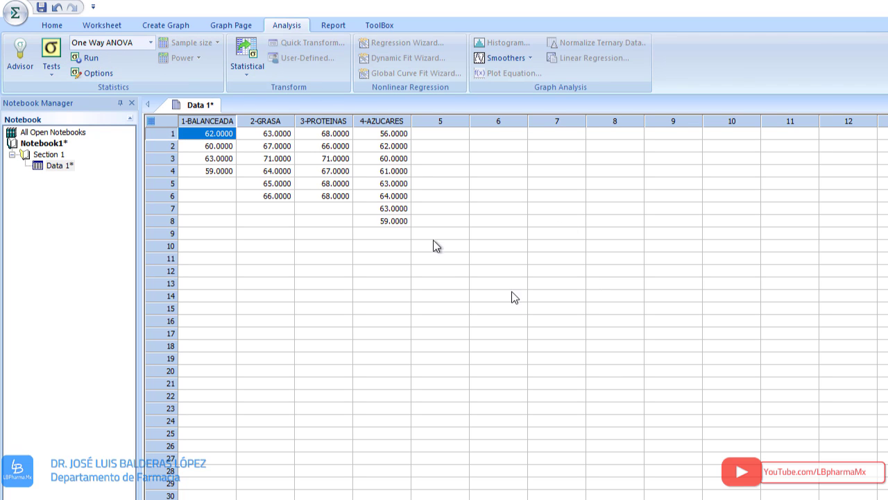
pyautogui.moveTo(362, 218); pyautogui.dragTo(467, 246)
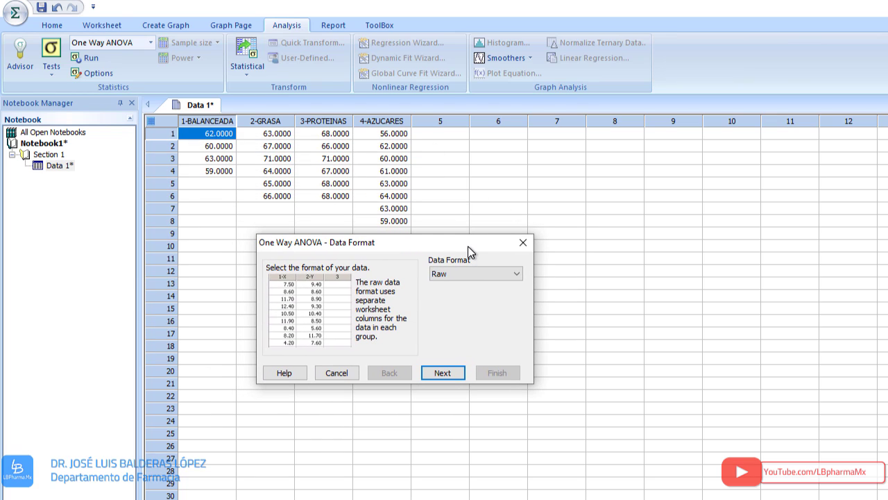
pyautogui.click(492, 271)
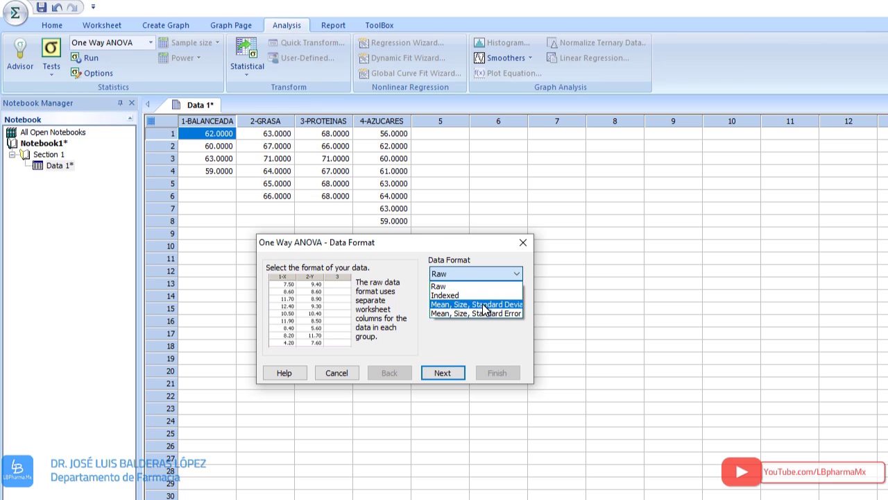
pyautogui.click(449, 287)
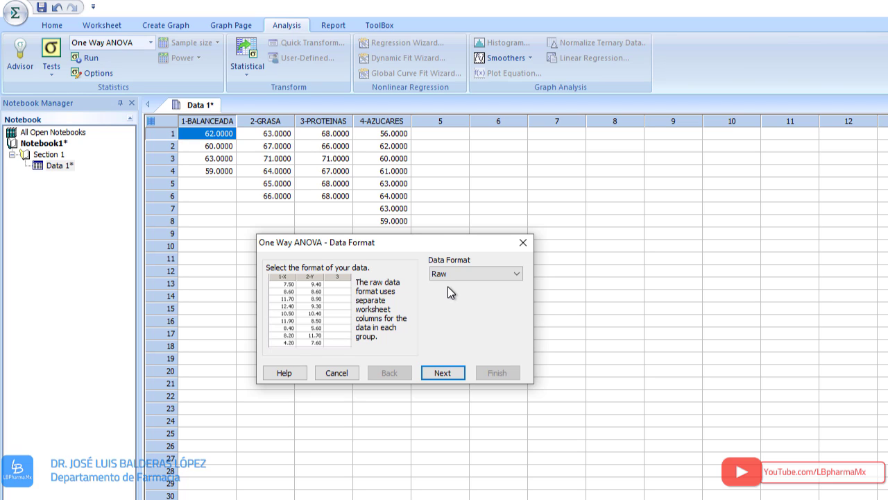
pyautogui.click(444, 373)
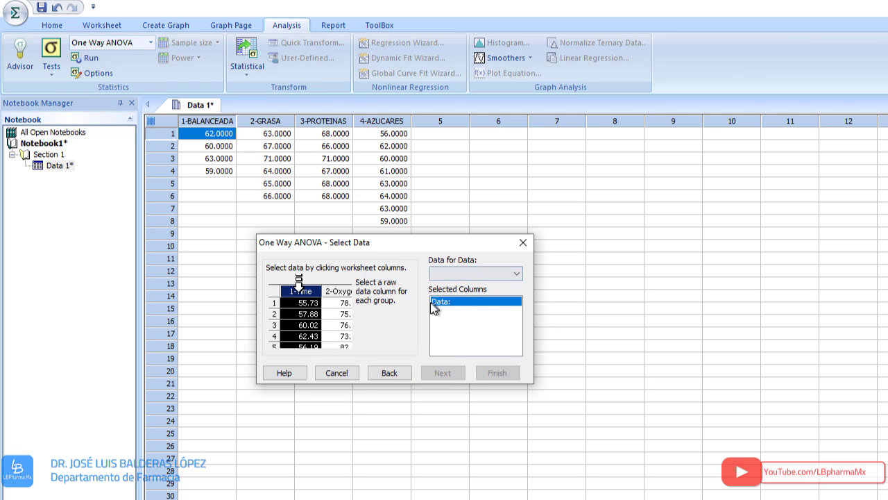
# Assign columns BALANCEADA, GRASA, PROTEINAS and AZUCARES as the ANOVA data groups and run the test.
pyautogui.click(211, 127)
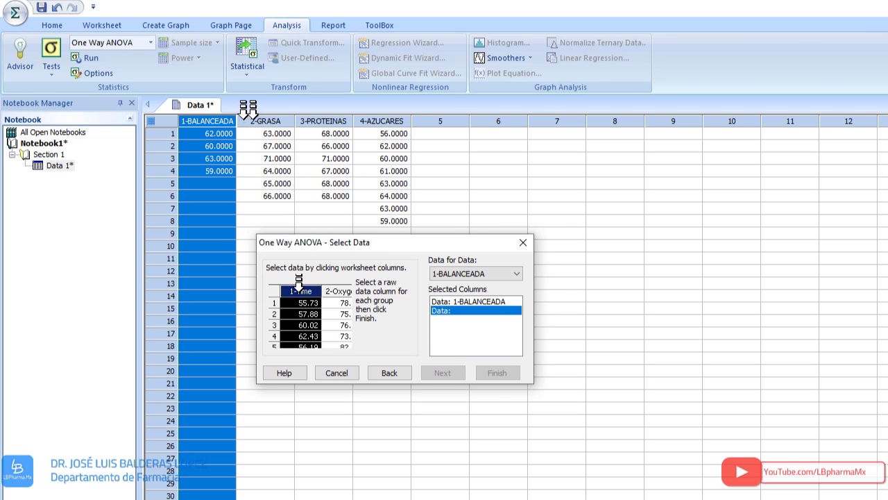
pyautogui.click(283, 121)
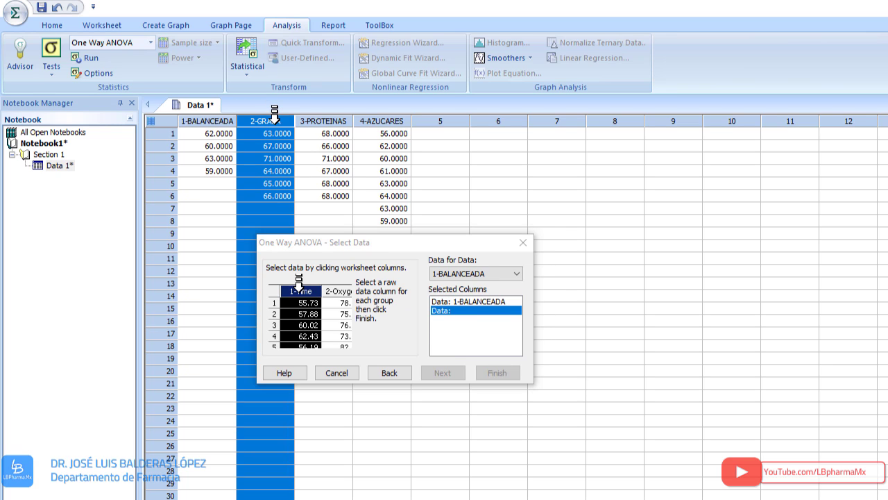
pyautogui.click(336, 118)
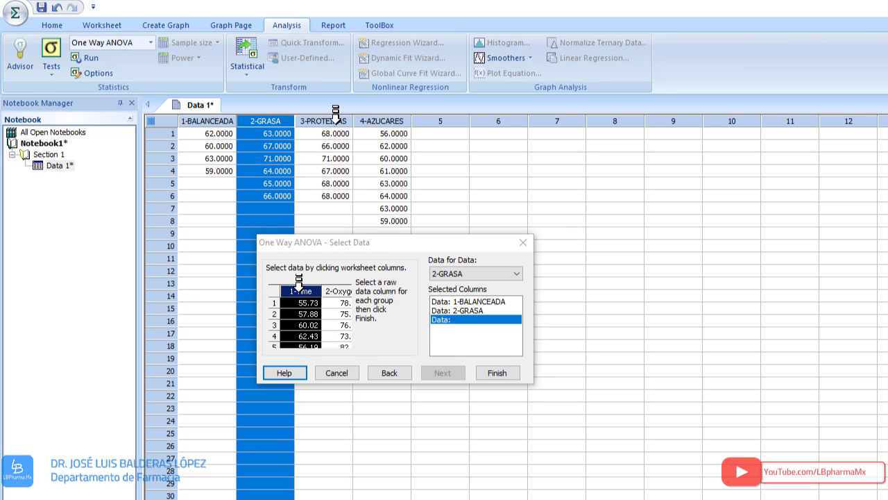
pyautogui.click(385, 119)
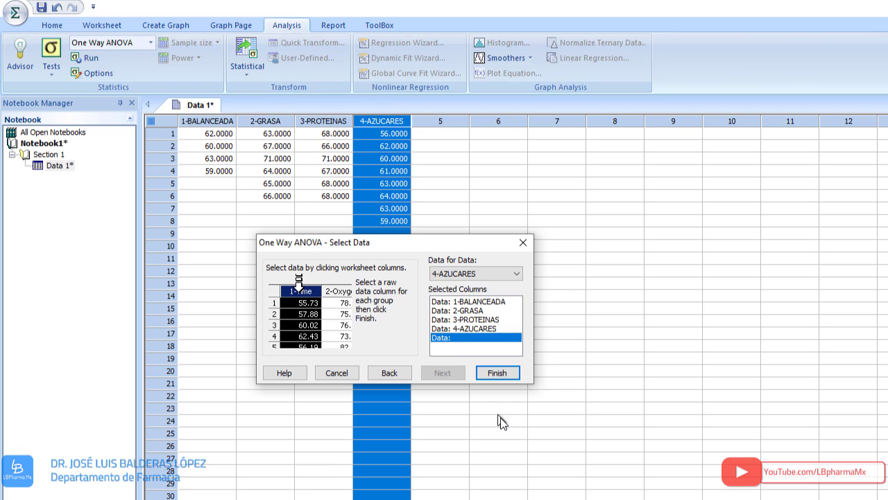
pyautogui.click(507, 373)
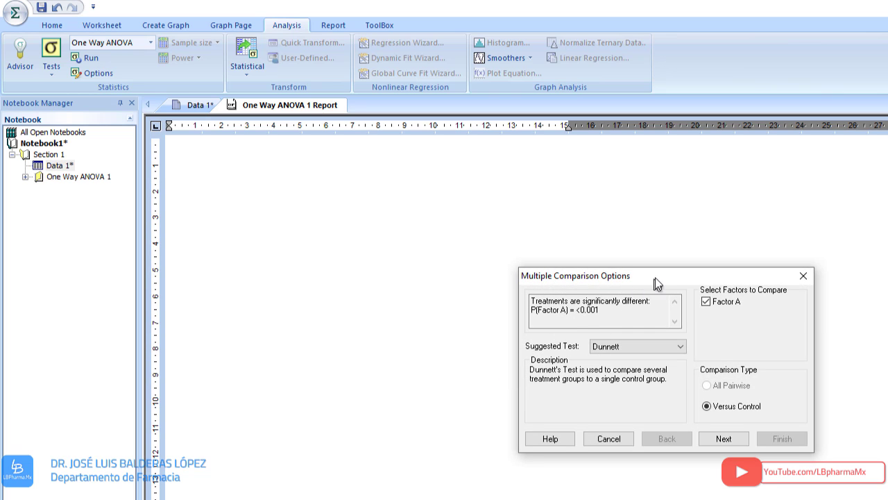
# Examine the Holm-Sidak multiple comparison test with both the All Pairwise and Versus Control comparison types.
pyautogui.moveTo(655, 278); pyautogui.dragTo(414, 231)
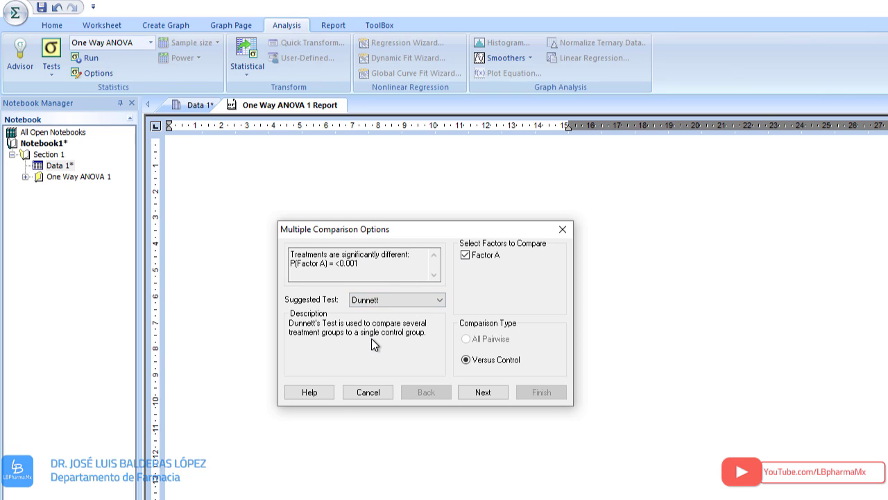
pyautogui.click(440, 299)
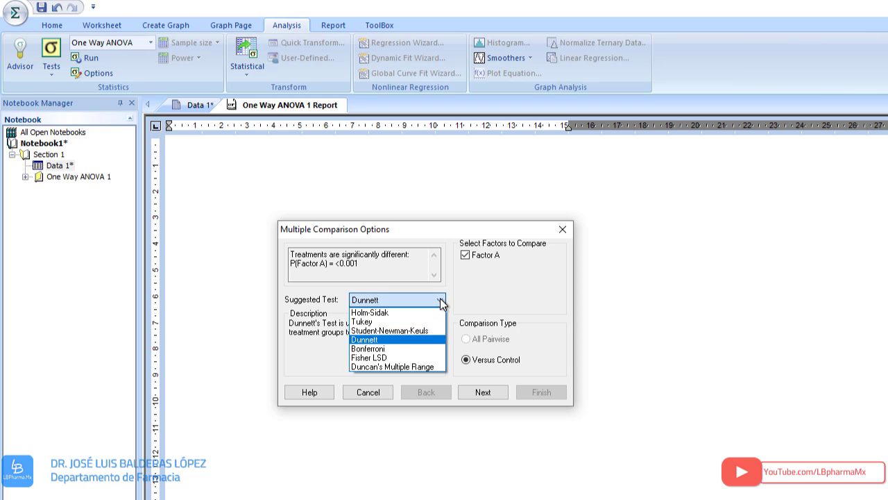
pyautogui.click(379, 313)
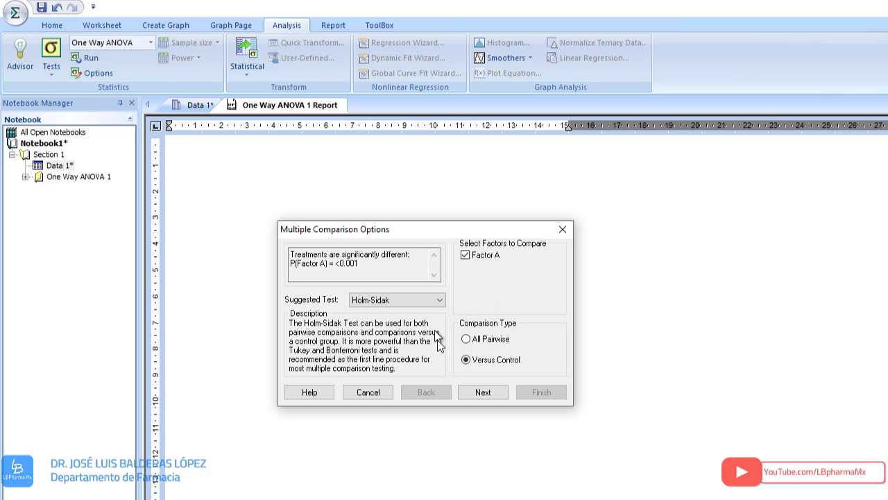
pyautogui.click(465, 340)
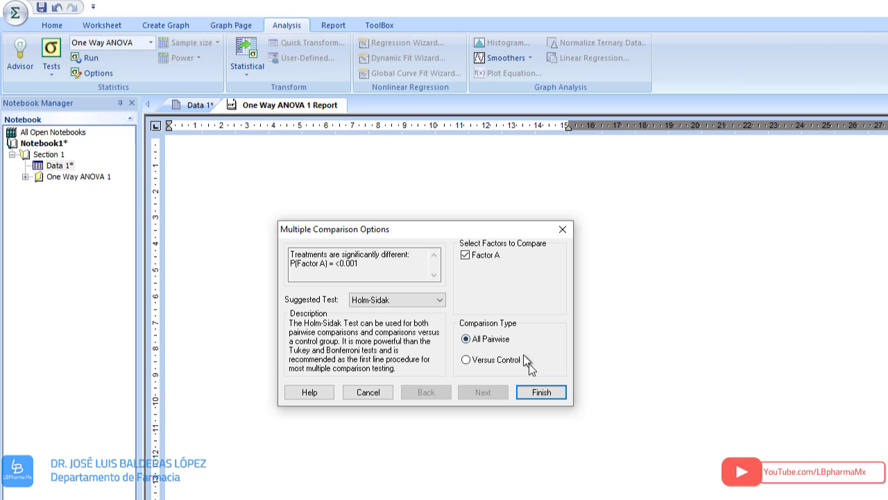
pyautogui.click(464, 359)
# Examine the descriptions and comparison types of the Tukey, Student-Newman-Keuls and Dunnett tests.
pyautogui.click(439, 300)
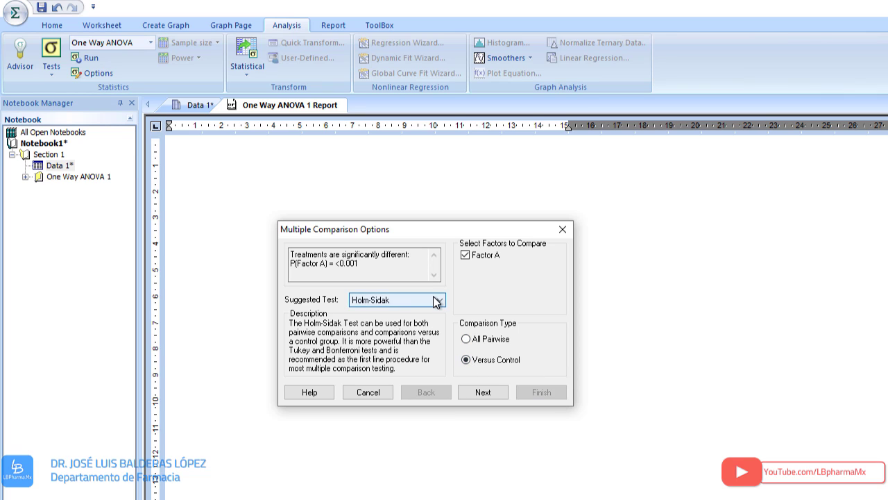
pyautogui.click(409, 321)
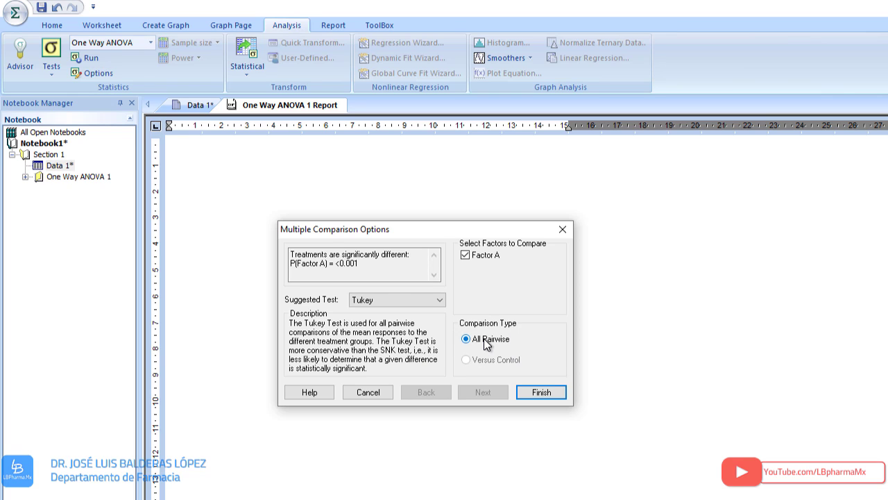
pyautogui.click(438, 299)
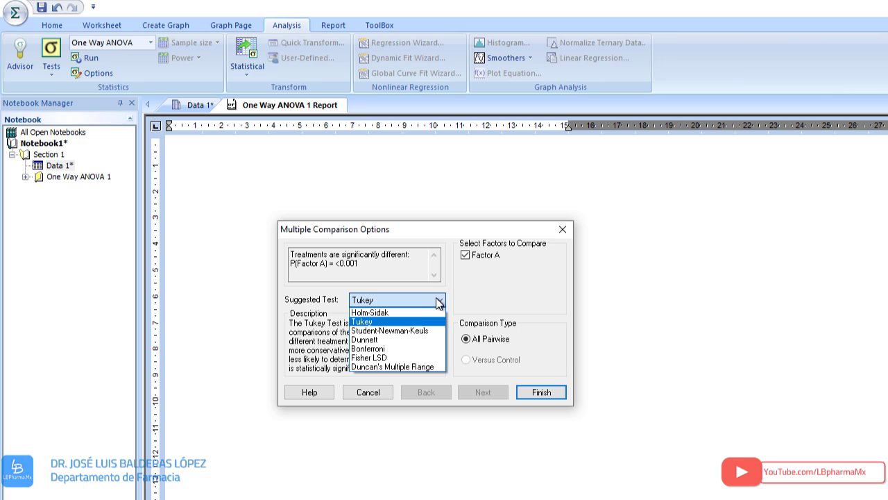
pyautogui.click(401, 330)
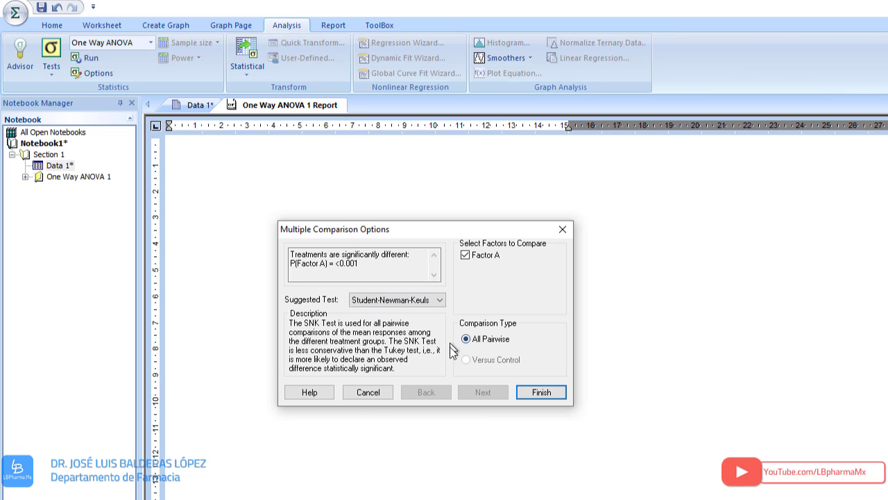
pyautogui.click(439, 301)
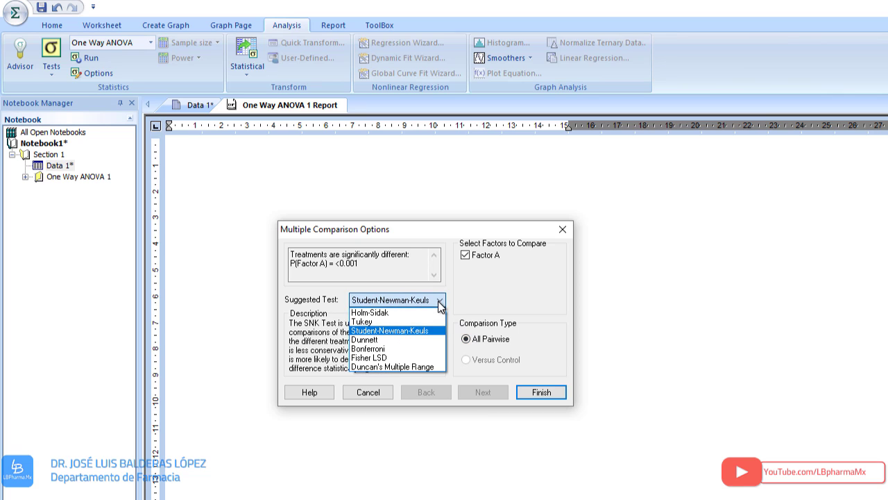
pyautogui.click(390, 342)
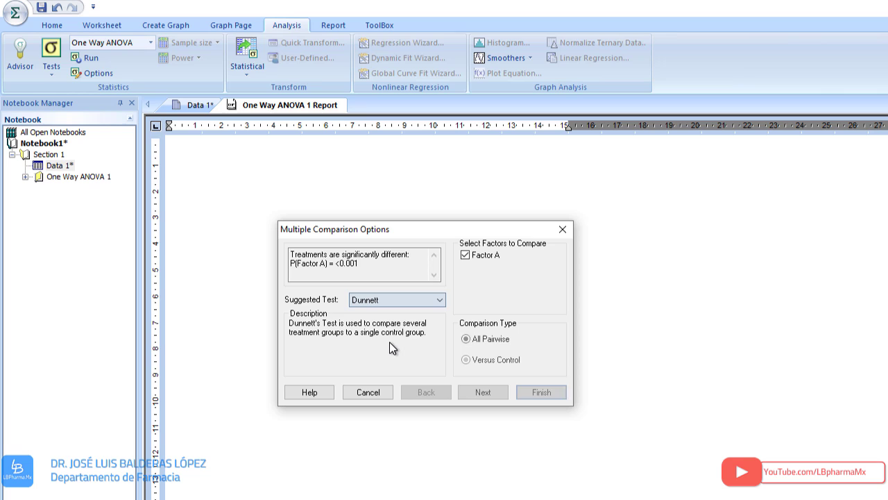
# Examine the descriptions and comparison types of the Bonferroni, Fisher LSD and Duncan's Multiple Range tests.
pyautogui.click(439, 300)
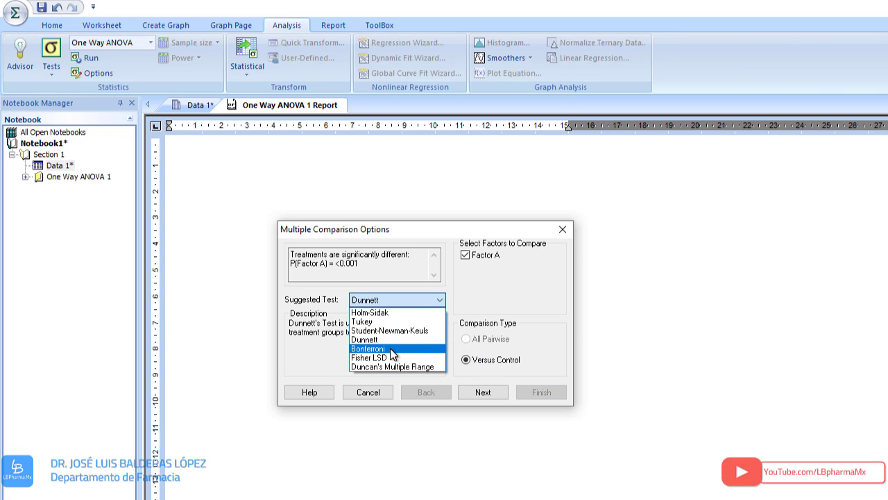
pyautogui.click(390, 348)
pyautogui.click(466, 338)
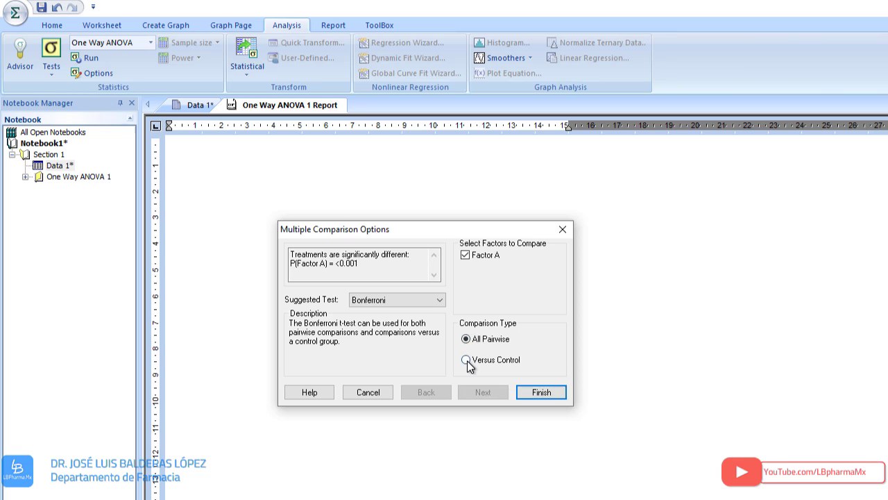
pyautogui.click(466, 359)
pyautogui.click(432, 301)
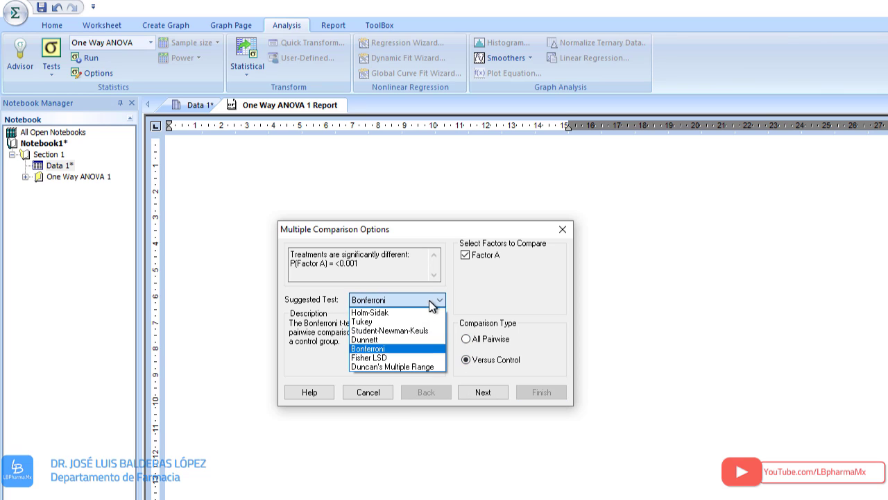
pyautogui.click(400, 358)
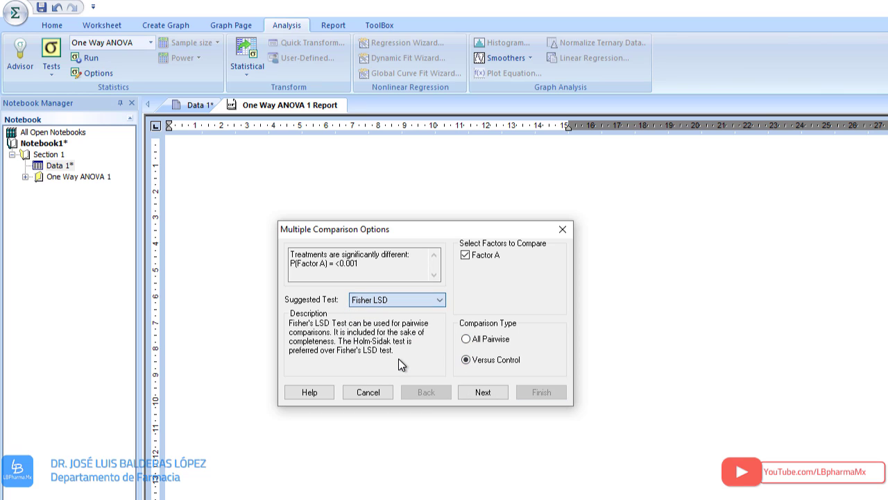
pyautogui.click(440, 300)
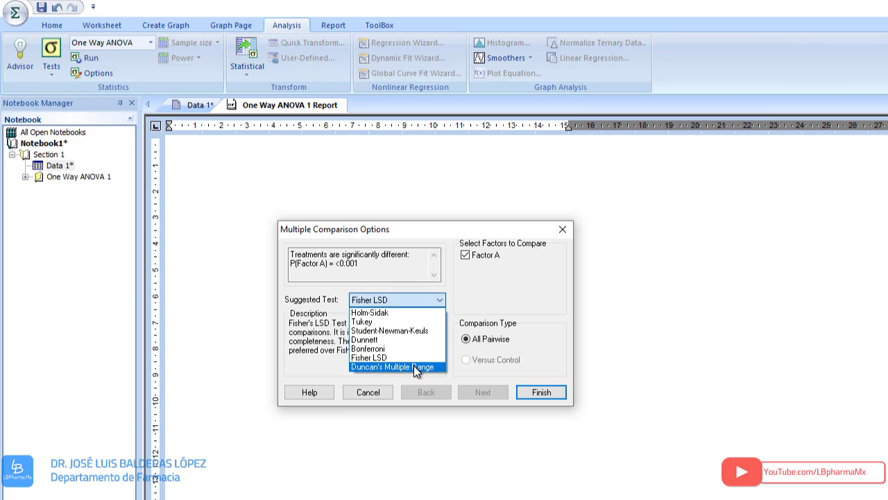
pyautogui.click(414, 365)
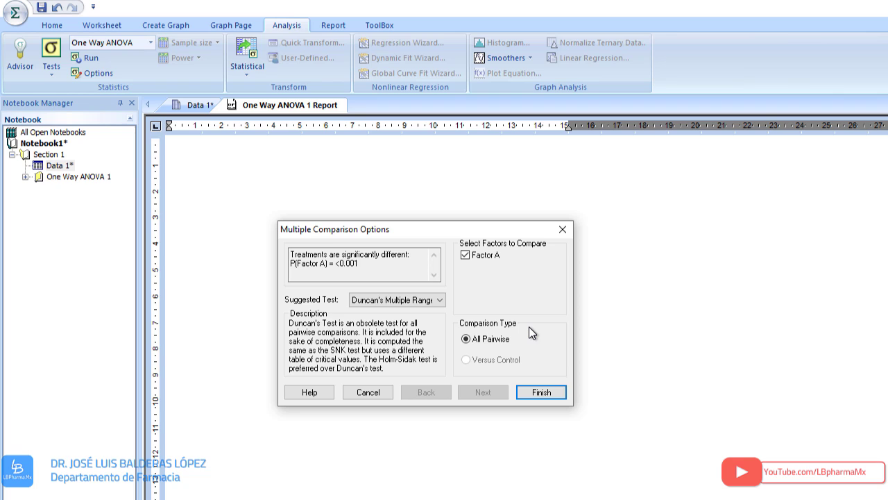
# Run the Dunnett multiple comparison test with BALANCEADA as the control group and generate the report.
pyautogui.click(447, 301)
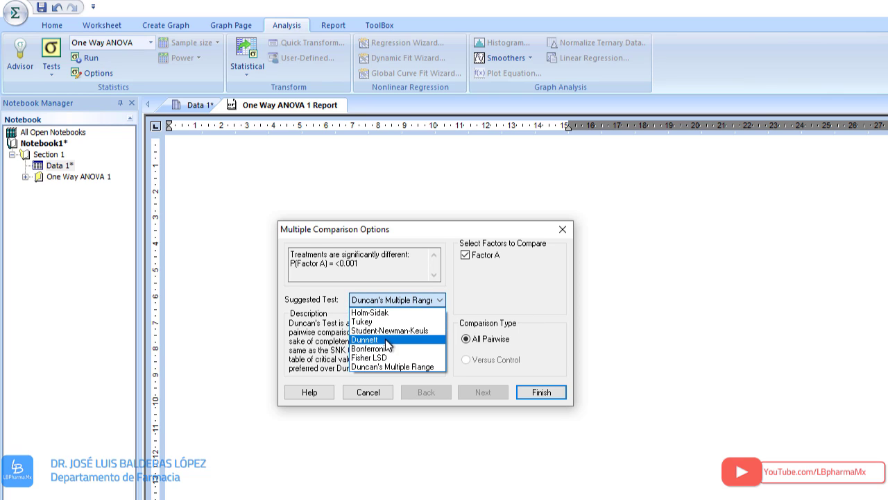
pyautogui.click(386, 340)
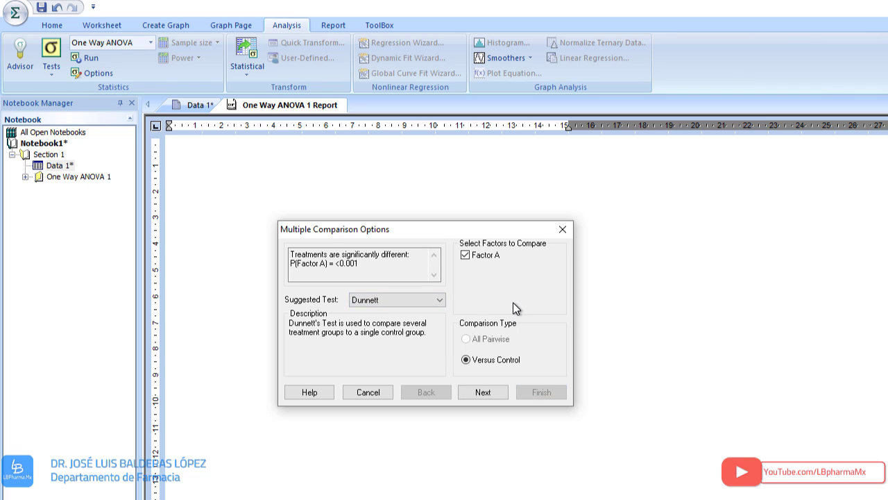
pyautogui.click(494, 390)
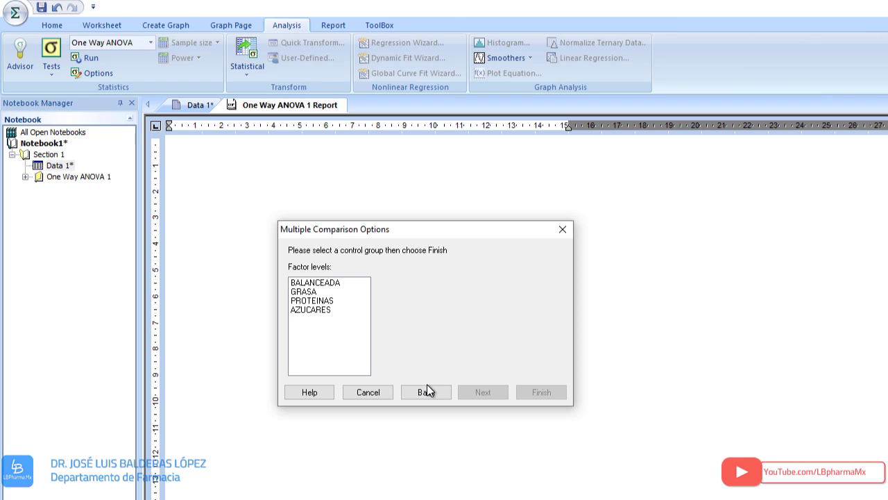
pyautogui.click(325, 284)
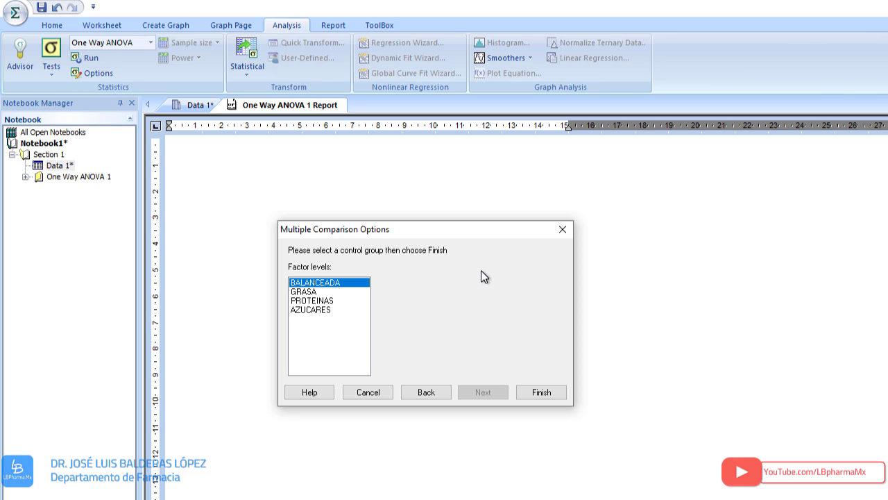
pyautogui.click(540, 394)
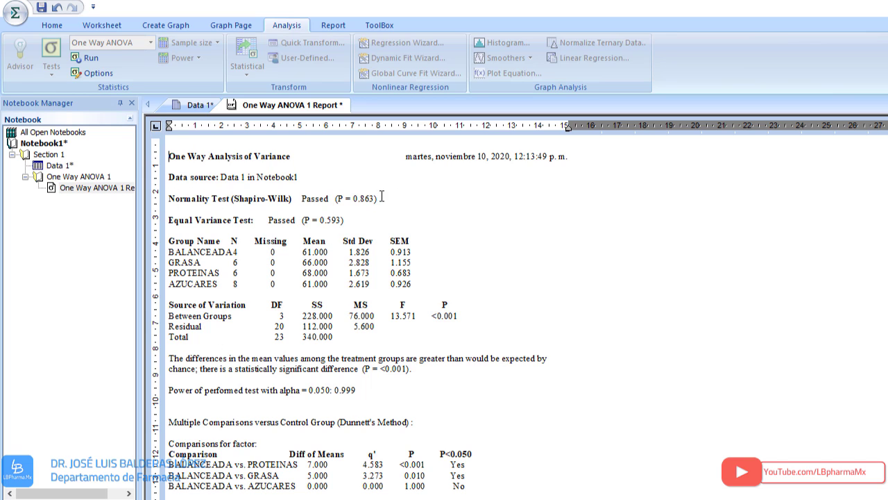
# Examine the normality test, equal variance test and Dunnett comparison results in the One Way ANOVA 1 report.
pyautogui.moveTo(382, 198); pyautogui.dragTo(201, 193)
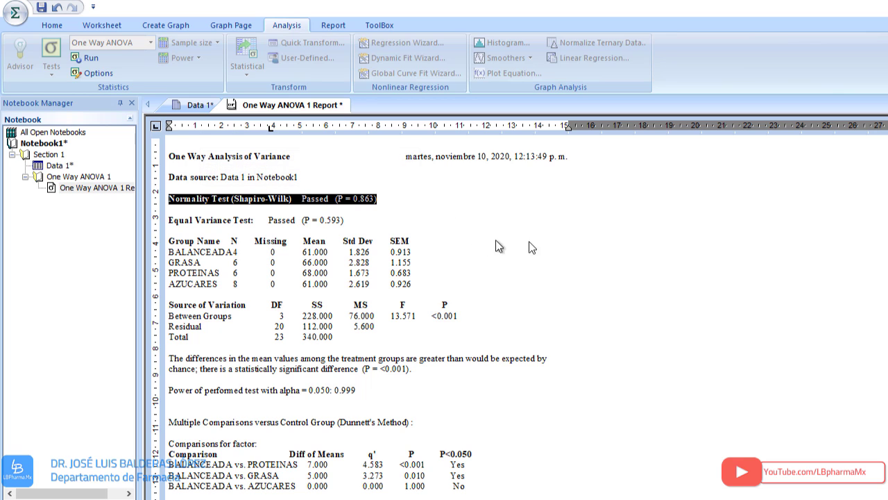
pyautogui.click(359, 224)
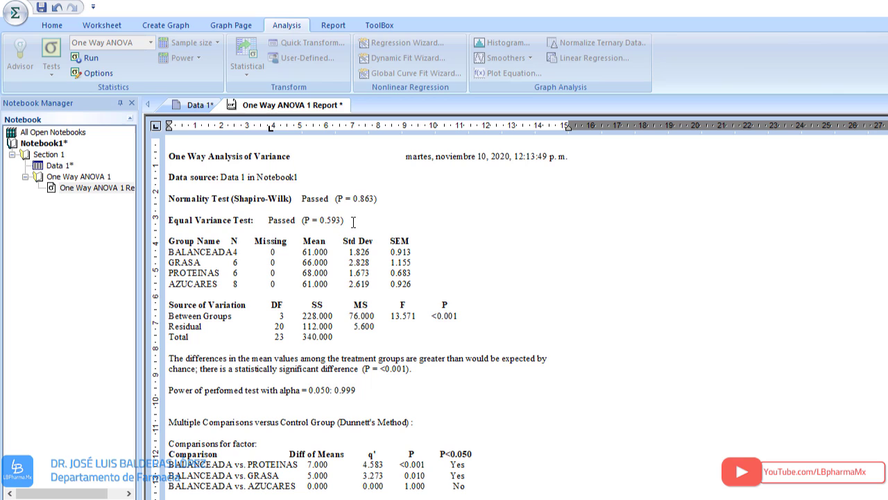
pyautogui.moveTo(347, 221); pyautogui.dragTo(169, 222)
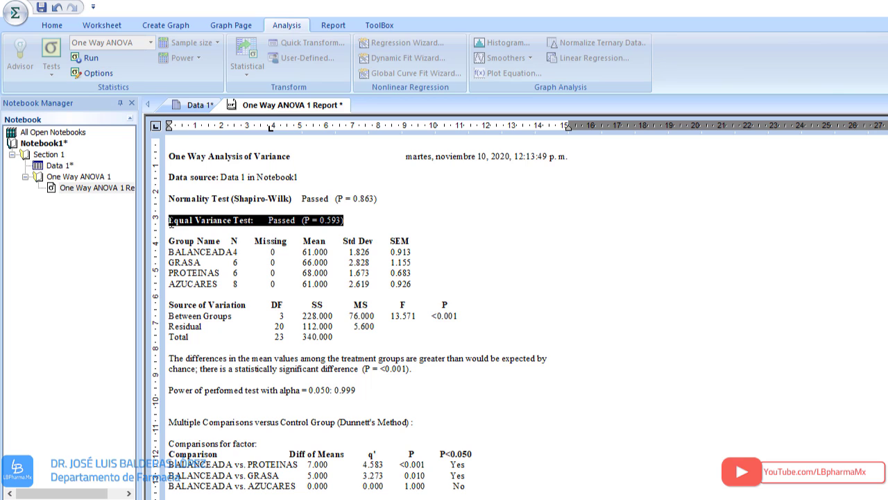
pyautogui.click(354, 231)
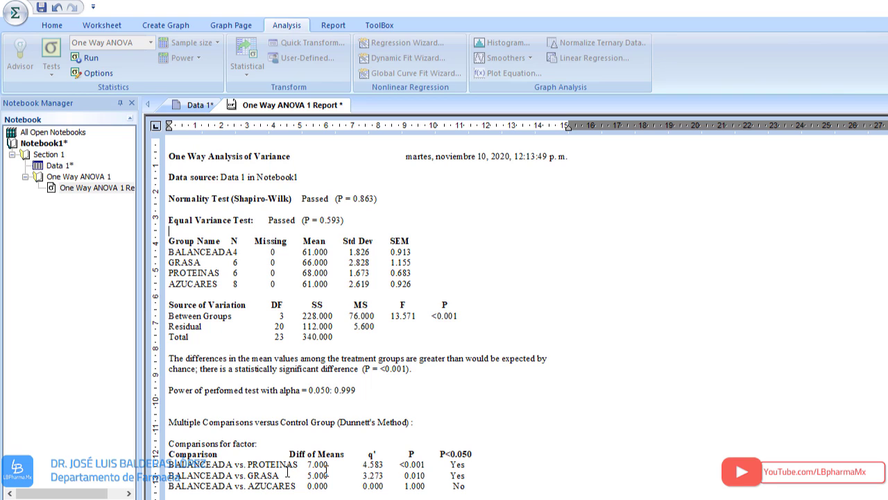
pyautogui.click(478, 487)
# In the Data 1 worksheet, set BALANCEADA row 1 to 6 and row 4 to 123.
pyautogui.click(195, 105)
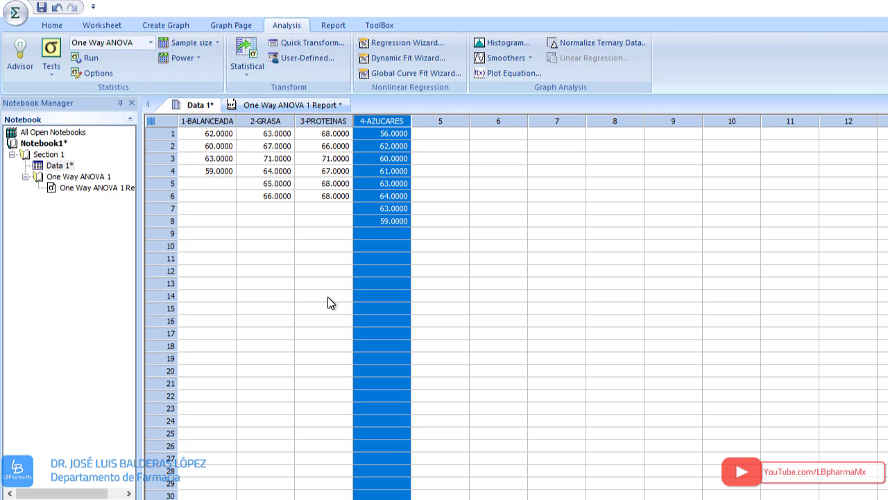
pyautogui.click(215, 138)
pyautogui.write('6')
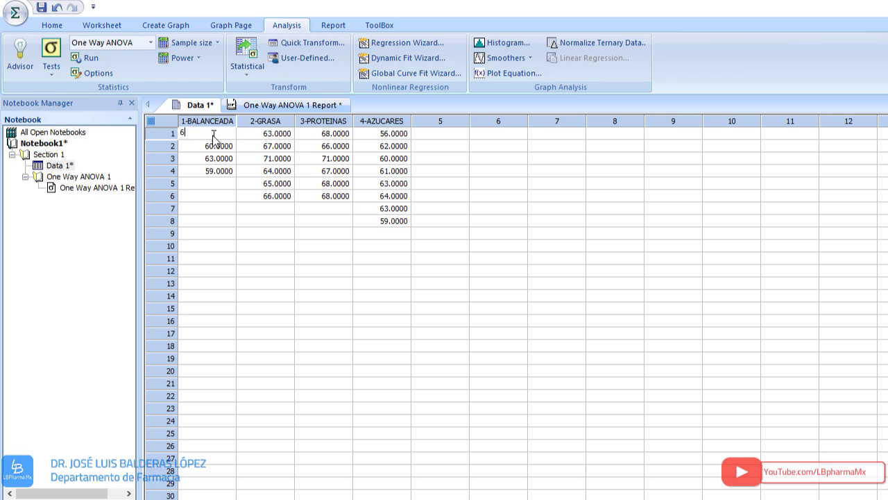
pyautogui.click(212, 173)
pyautogui.write('123')
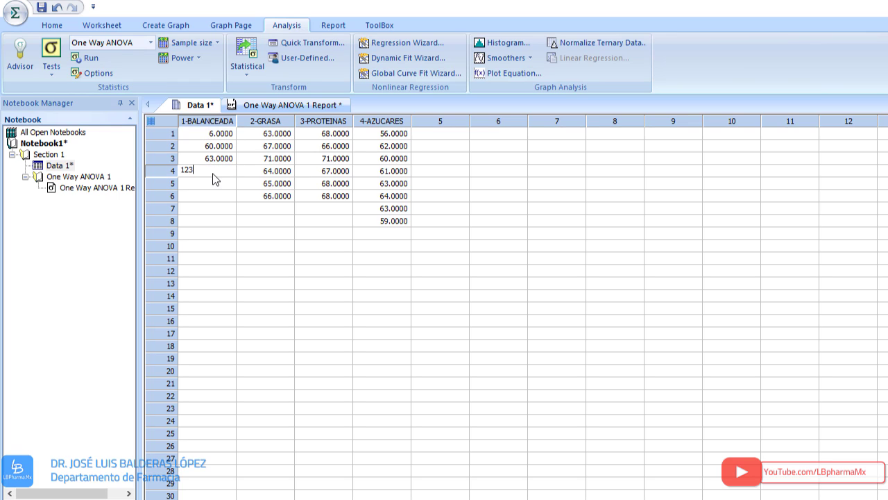
# Set row 1 of the GRASA column to 8 and row 5 to 90.
pyautogui.click(272, 139)
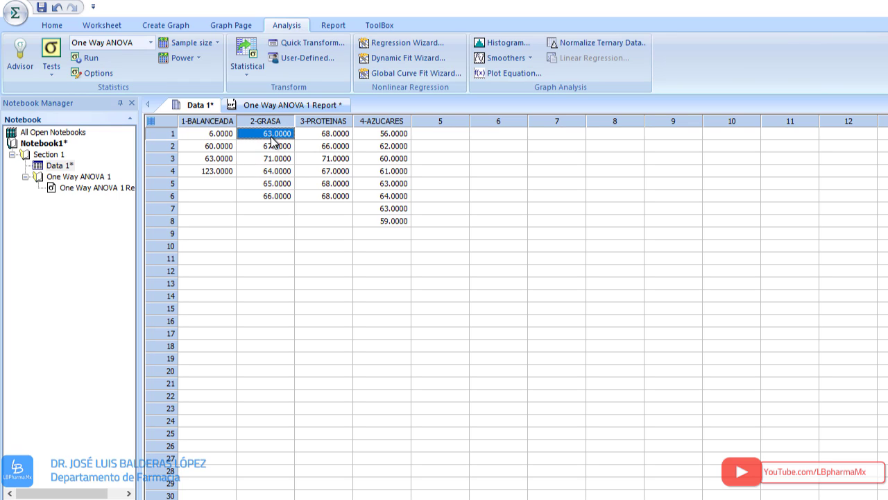
pyautogui.write('8')
pyautogui.click(274, 184)
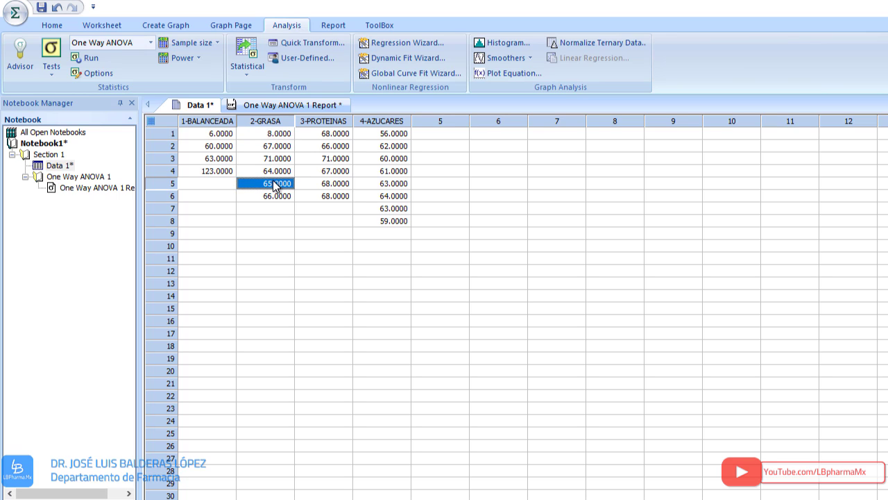
pyautogui.write('90')
# Set row 5 of the PROTEINAS column to 115 and row 3 of the AZUCARES column to 8.
pyautogui.click(327, 186)
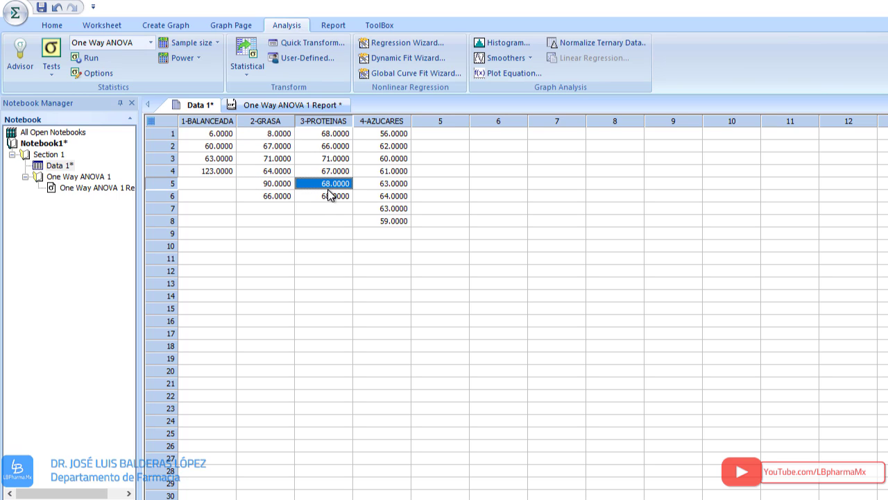
pyautogui.write('115')
pyautogui.click(394, 161)
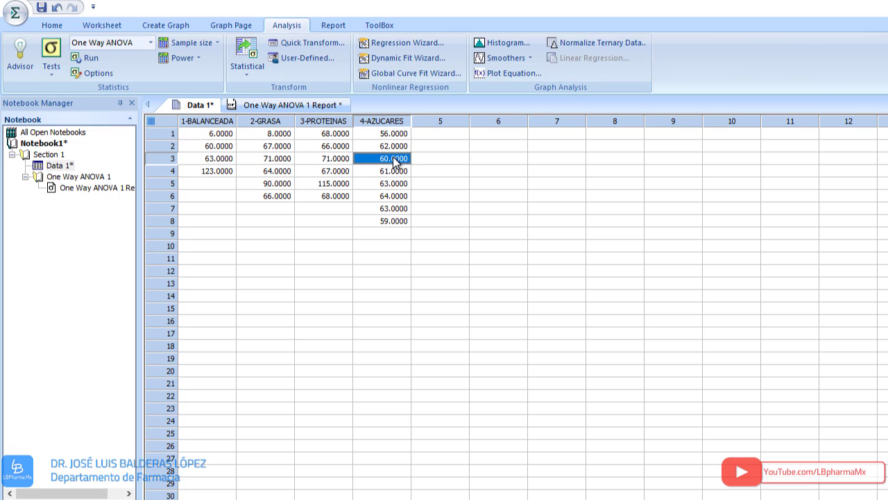
pyautogui.write('8')
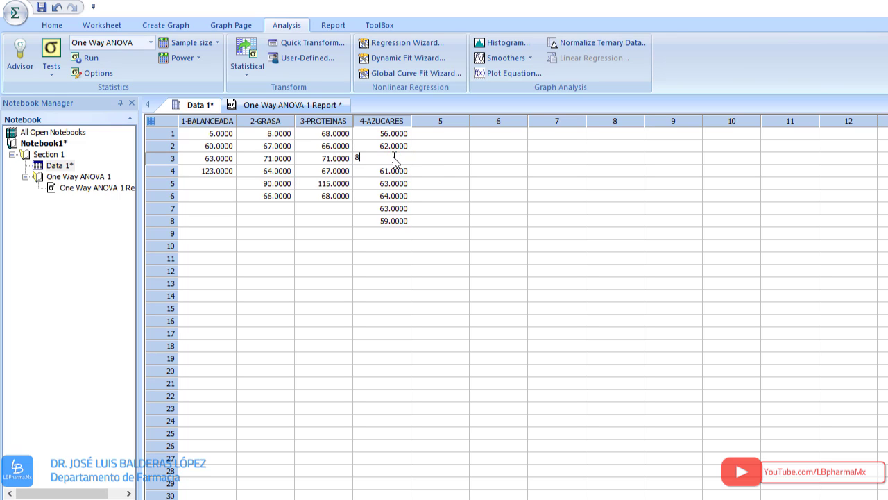
pyautogui.click(434, 162)
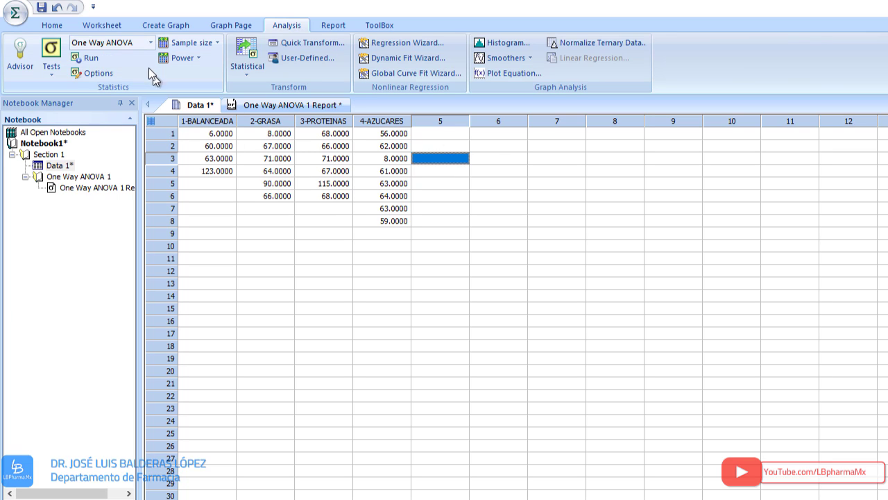
# Start a One Way ANOVA on the modified data with the Raw data format and continue to data selection.
pyautogui.click(151, 42)
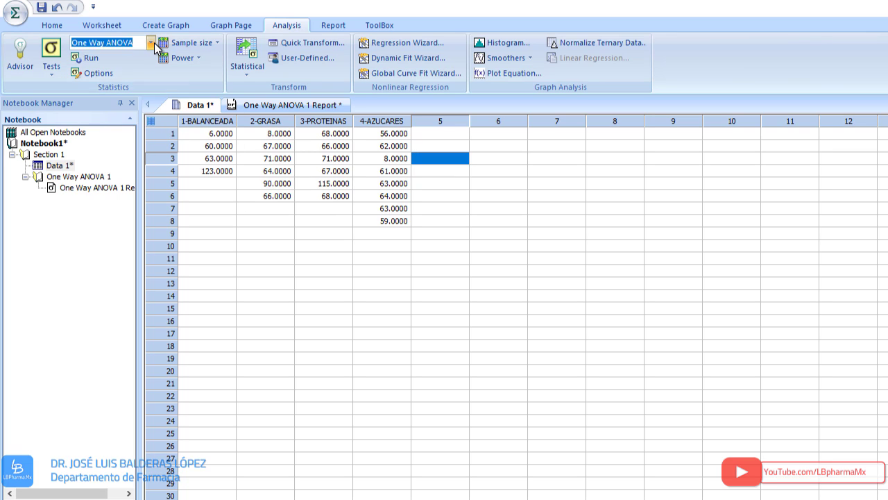
pyautogui.click(149, 63)
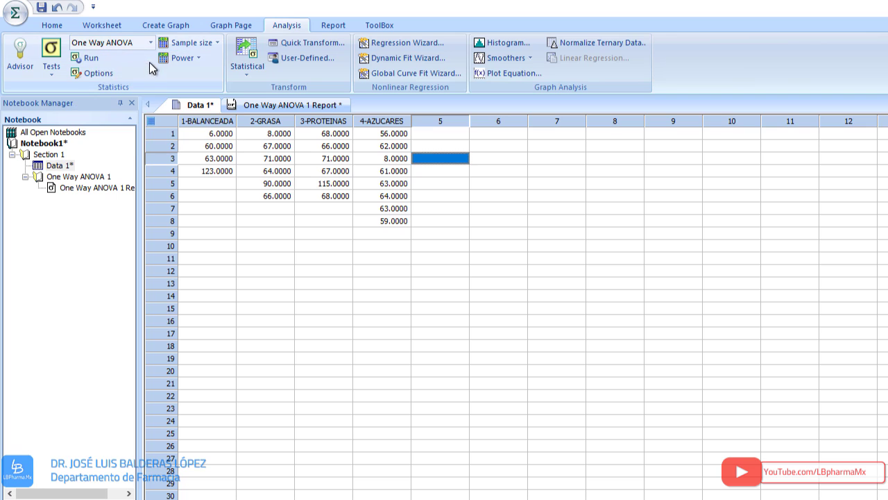
pyautogui.click(93, 59)
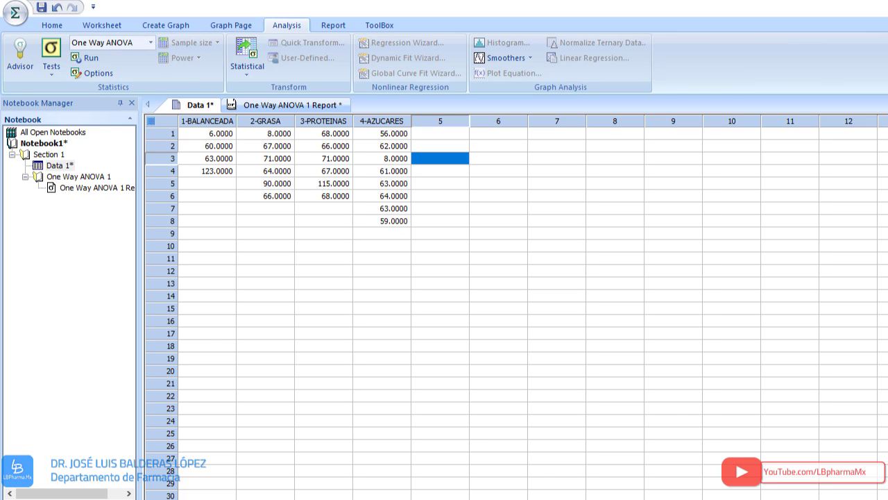
pyautogui.moveTo(355, 286); pyautogui.dragTo(424, 265)
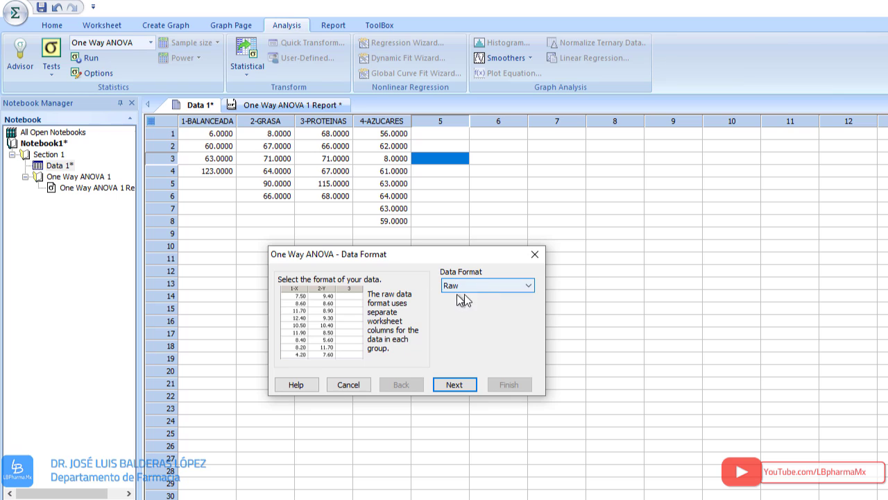
pyautogui.click(457, 385)
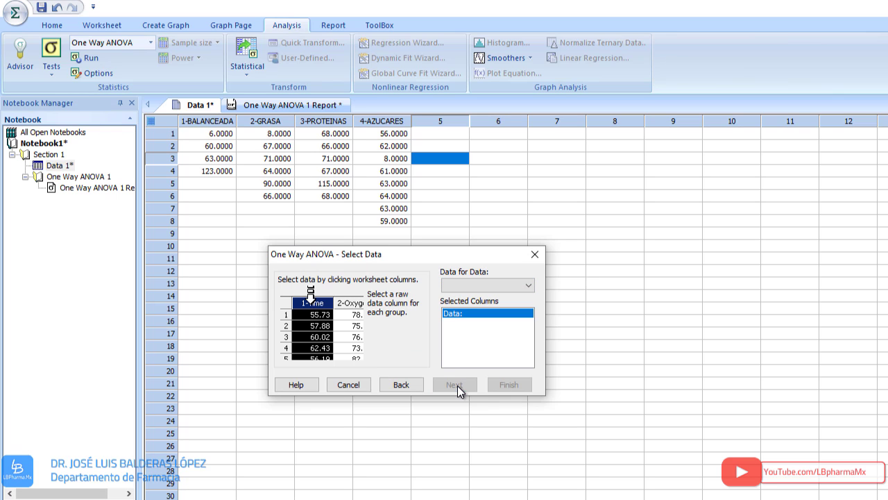
# Run the test on columns BALANCEADA, GRASA, PROTEINAS and AZUCARES, and agree to perform a One Way ANOVA on Ranks.
pyautogui.click(222, 111)
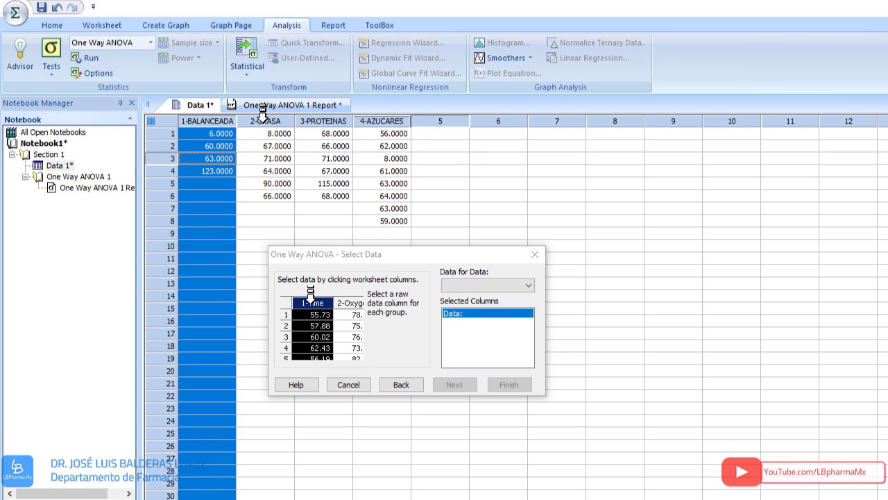
pyautogui.click(278, 112)
pyautogui.click(328, 117)
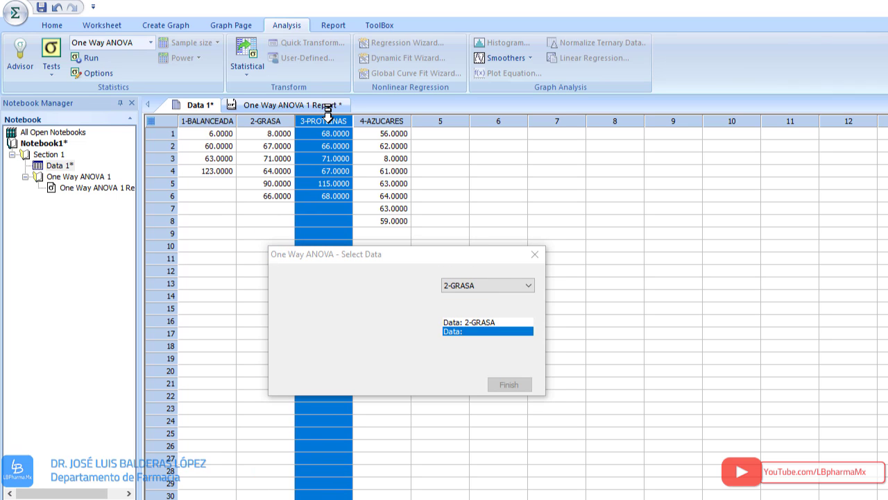
pyautogui.click(373, 118)
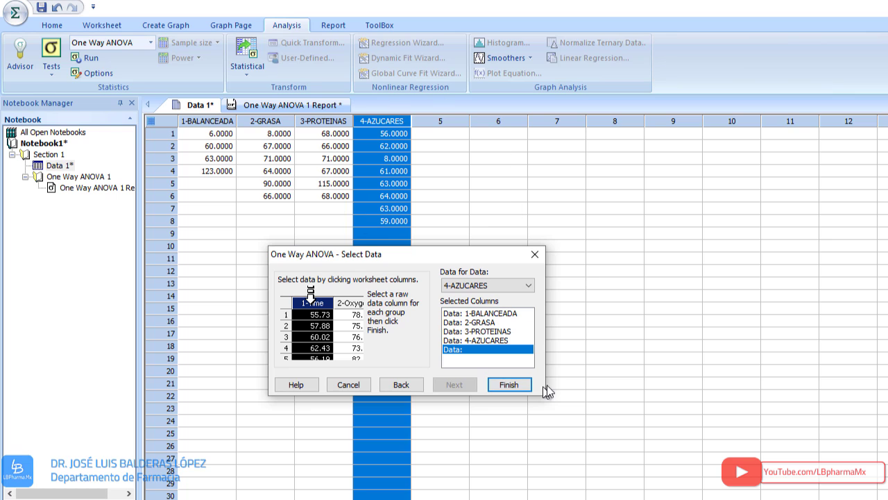
pyautogui.click(508, 385)
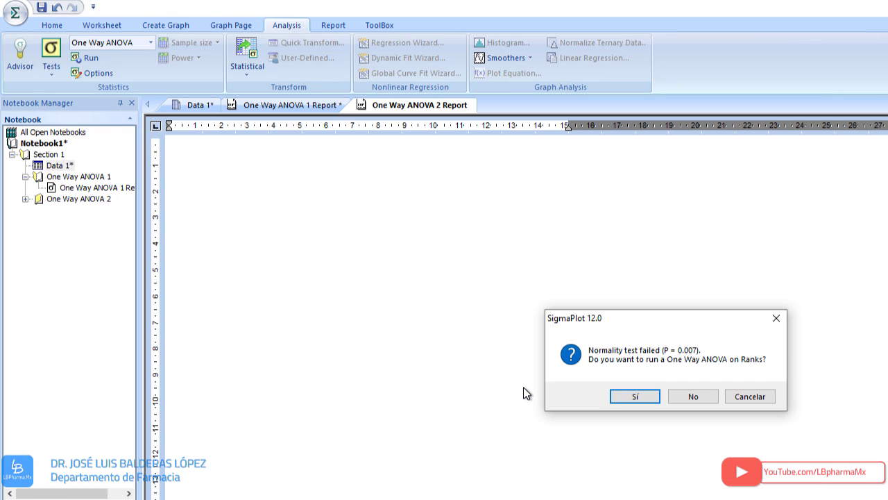
pyautogui.moveTo(678, 319); pyautogui.dragTo(423, 261)
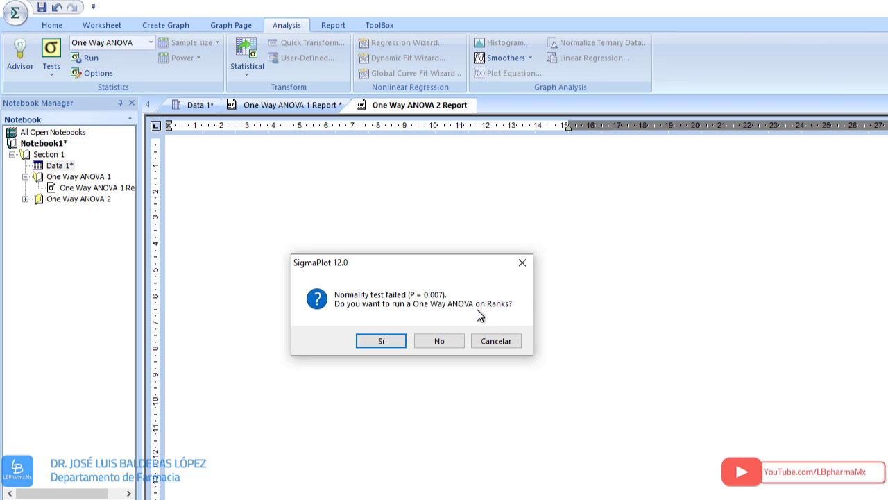
pyautogui.click(385, 341)
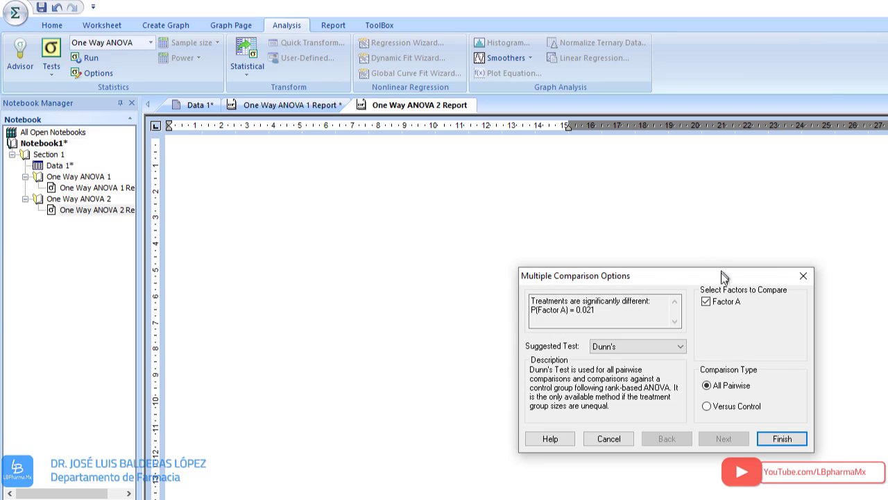
# Run Dunn's multiple comparisons for Factor A versus a control group, with BALANCEADA as the control.
pyautogui.moveTo(721, 274); pyautogui.dragTo(479, 247)
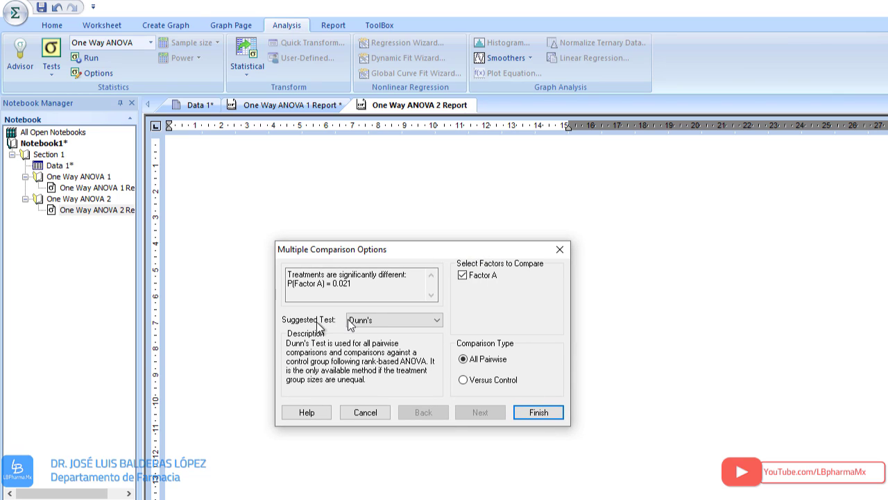
pyautogui.click(405, 324)
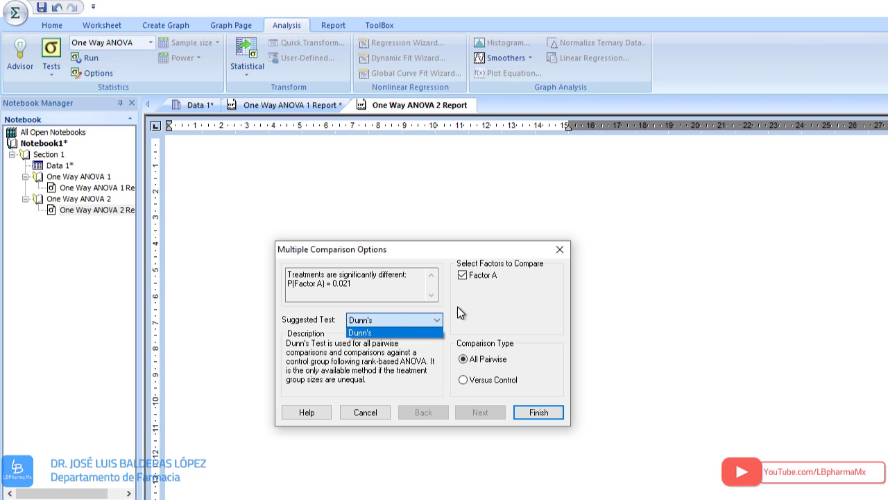
pyautogui.click(462, 379)
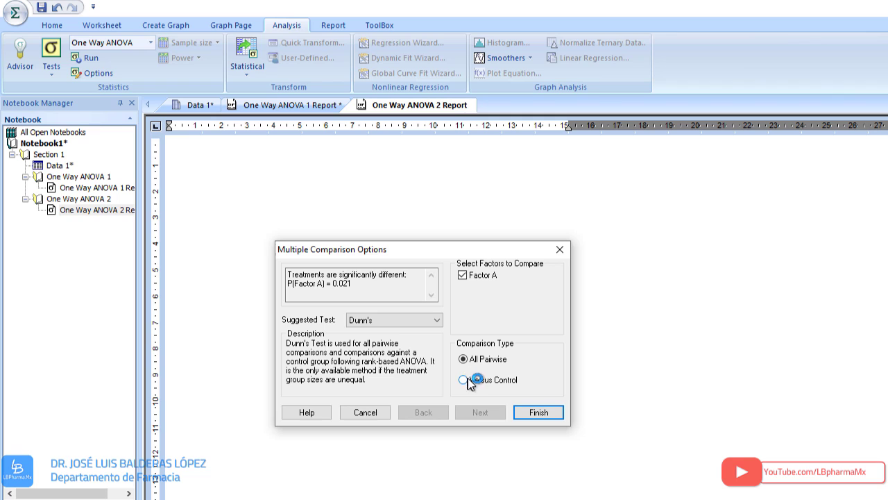
pyautogui.click(464, 380)
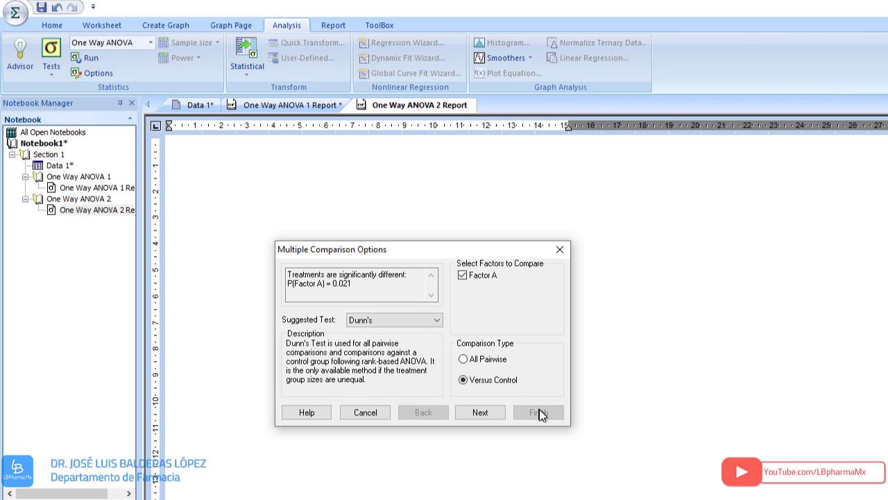
pyautogui.click(486, 412)
pyautogui.click(325, 303)
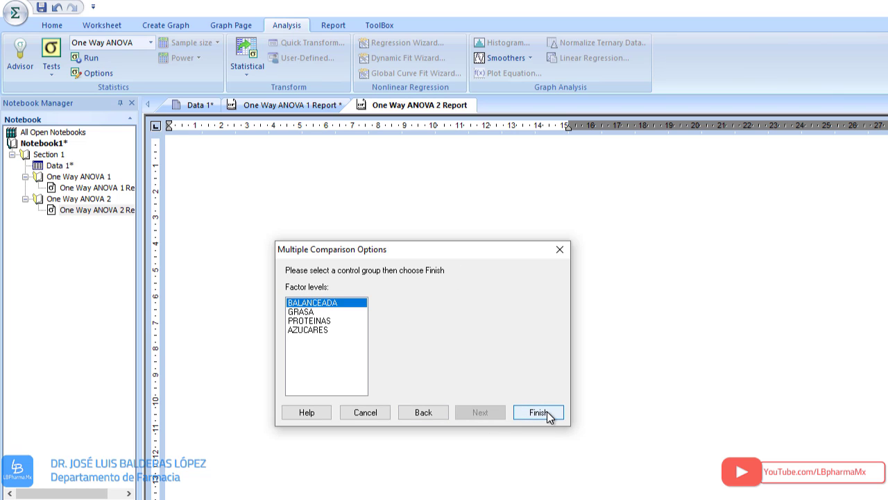
pyautogui.click(540, 413)
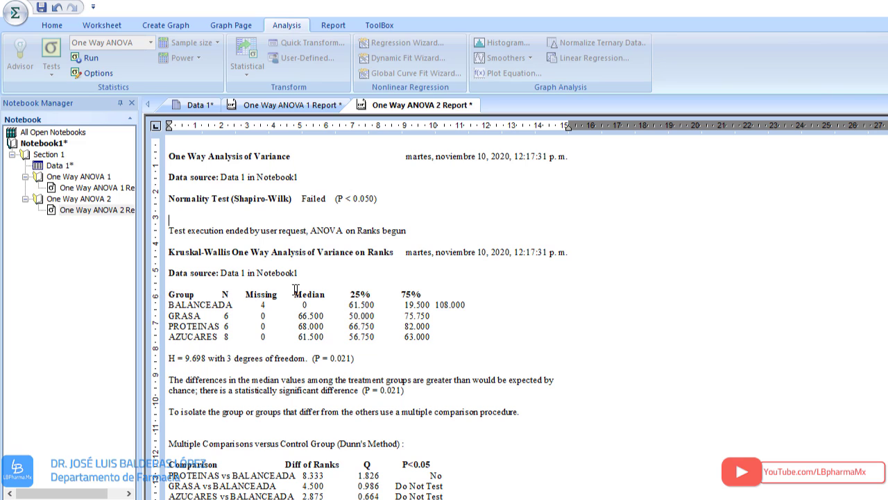
# Examine the group medians and the Dunn's comparisons against BALANCEADA in the ANOVA on Ranks report.
pyautogui.moveTo(294, 290); pyautogui.dragTo(324, 338)
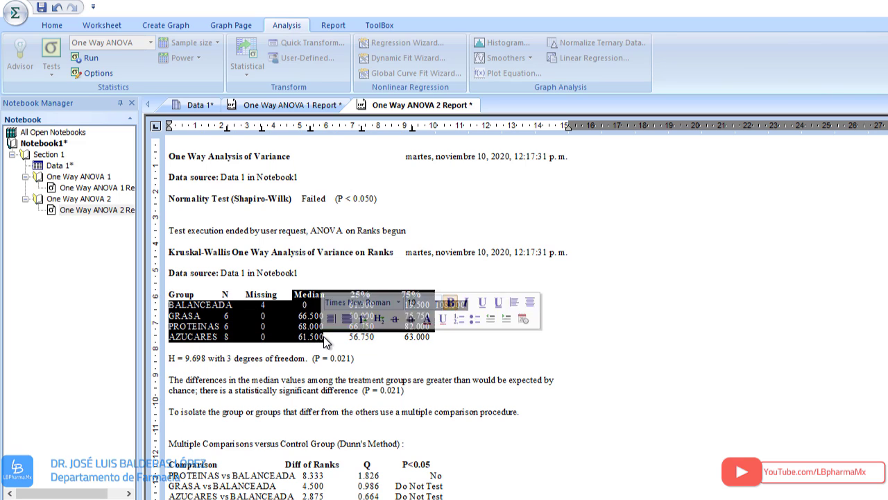
pyautogui.click(325, 338)
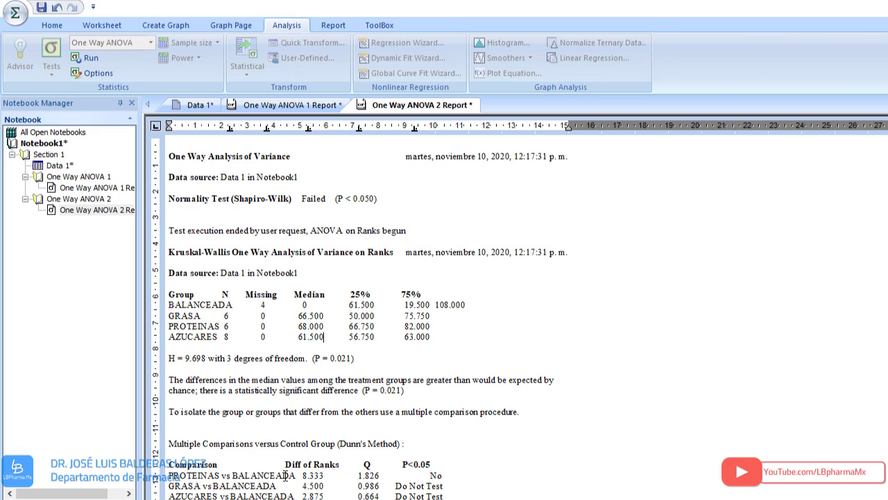
pyautogui.click(443, 476)
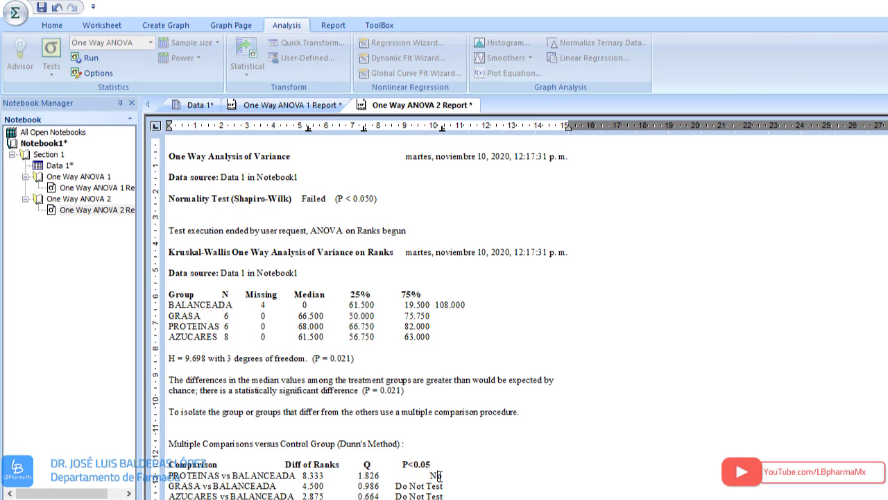